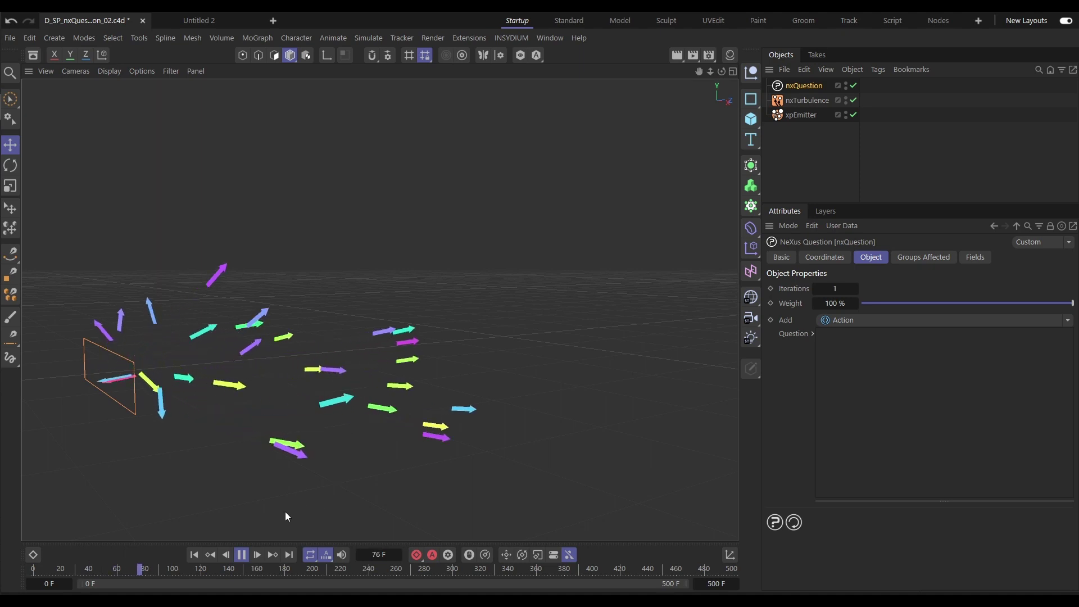
- Pause the arrow particle playback on the timeline
left_click(248, 553)
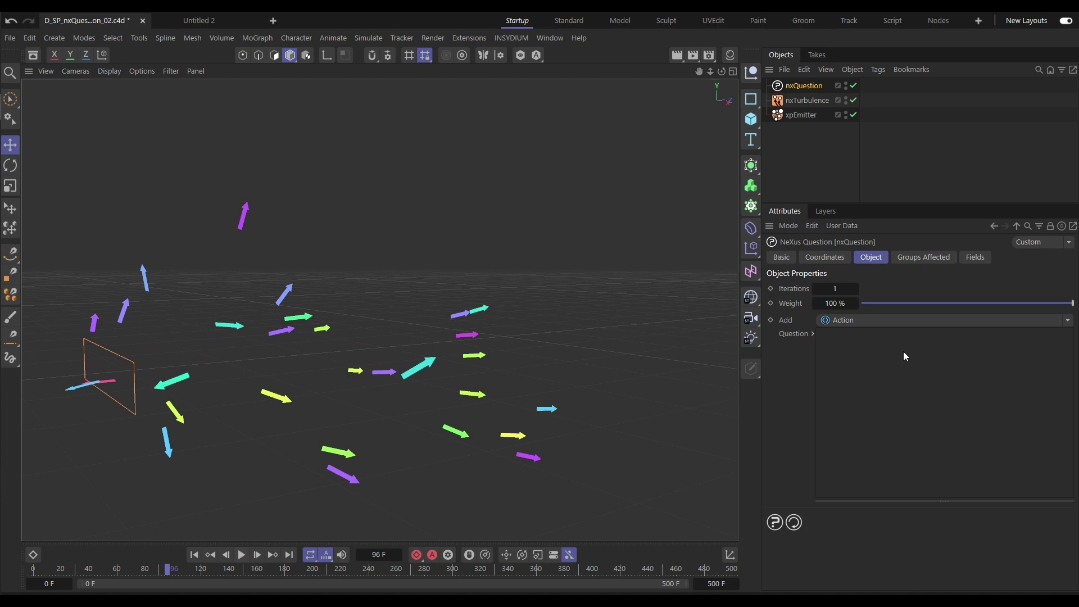
- Add a new question to the nxQuestion logic and an action under the If Age question
left_click(1067, 325)
left_click(990, 333)
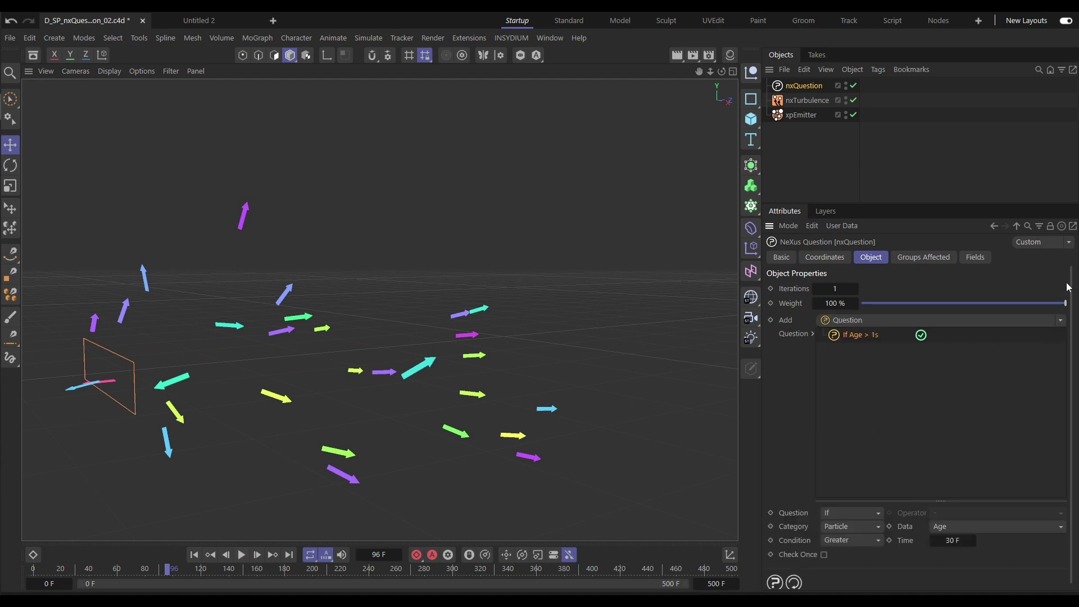
left_click(1064, 319)
left_click(993, 349)
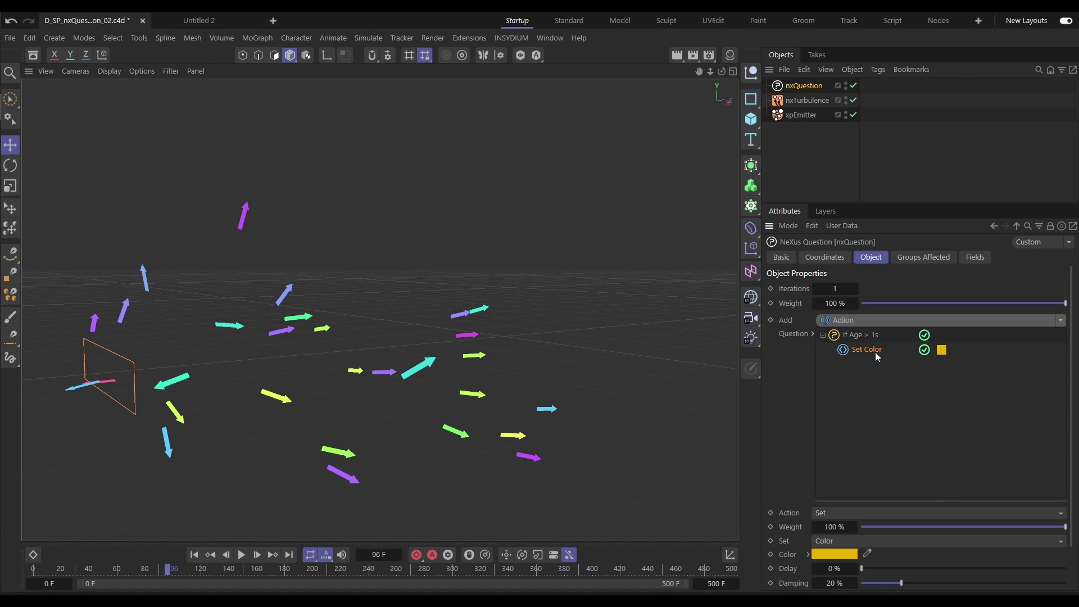
- Switch the action to Set Radius at 10 cm and rewatch the enlarged arrows from frame 0
left_click(836, 542)
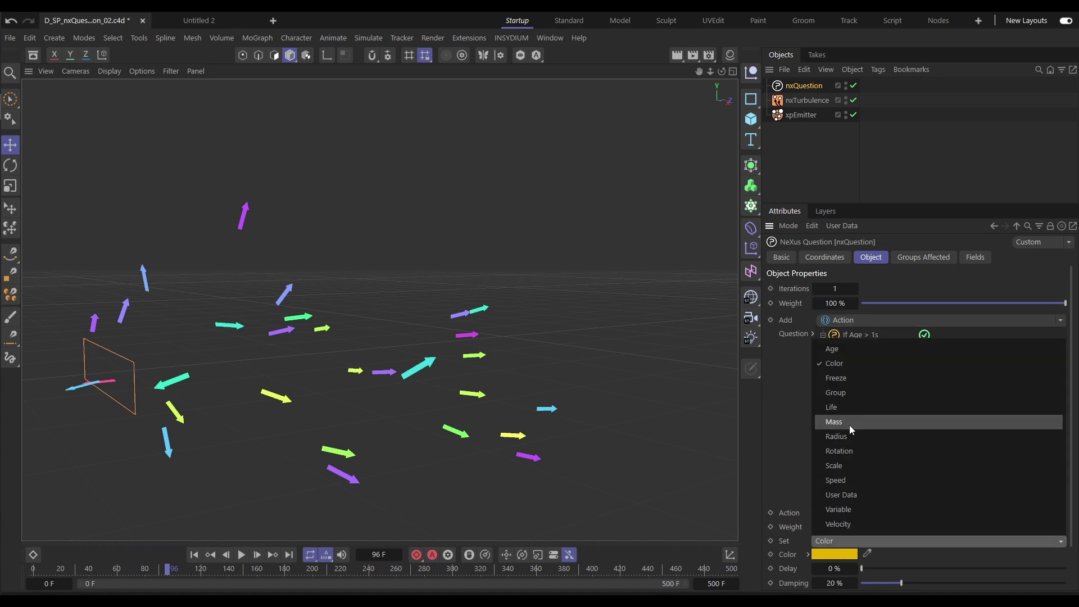
left_click(849, 436)
left_click(830, 555)
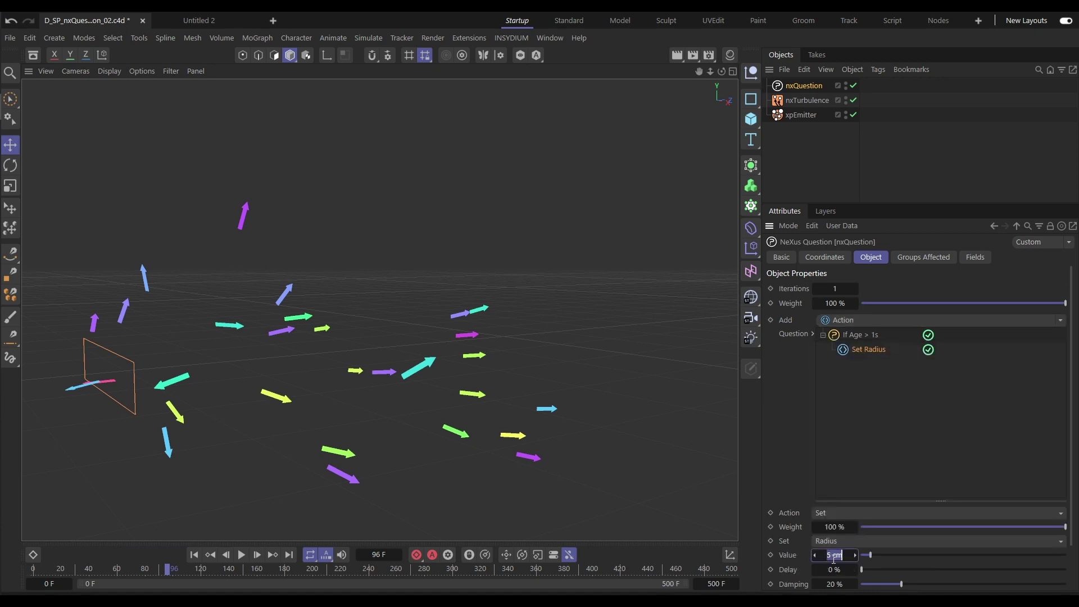
left_click(195, 555)
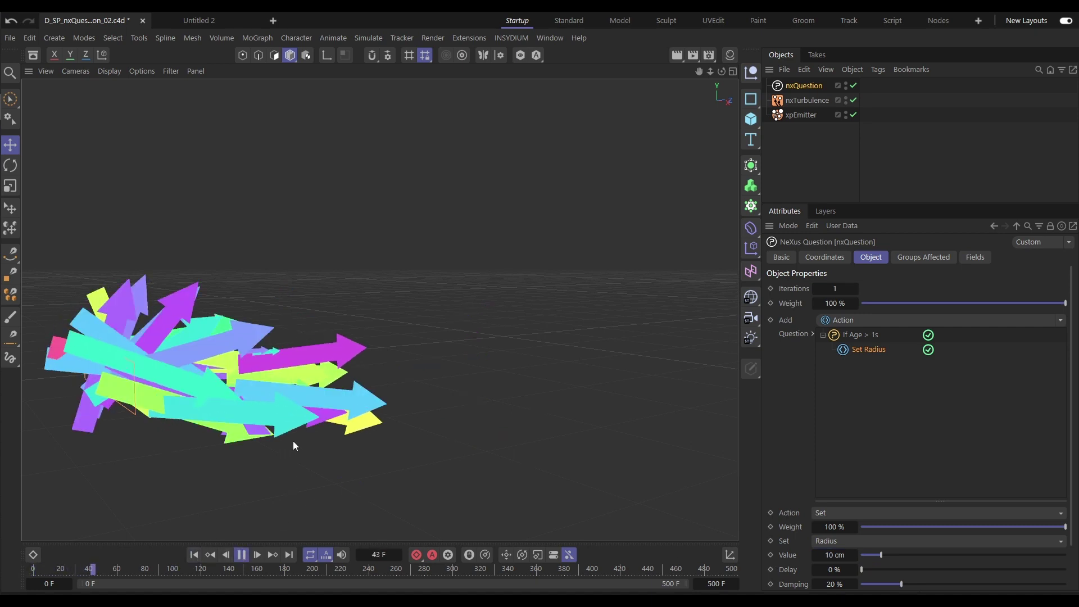
left_click(244, 554)
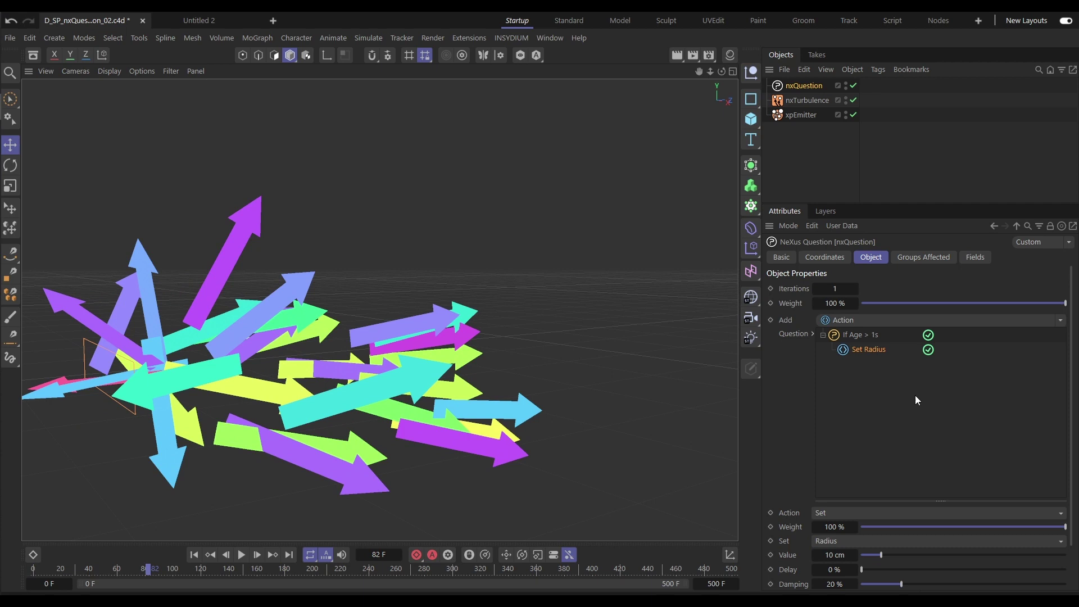
- Change the question to If Traveled > 150 cm and replay the simulation from the start
left_click(850, 337)
left_click(951, 531)
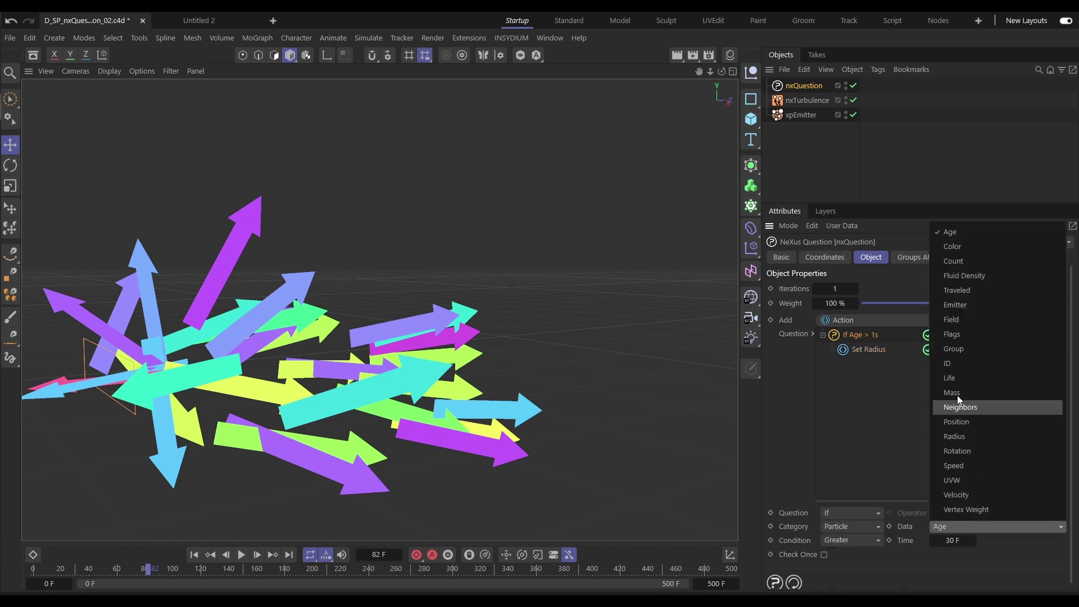
left_click(953, 291)
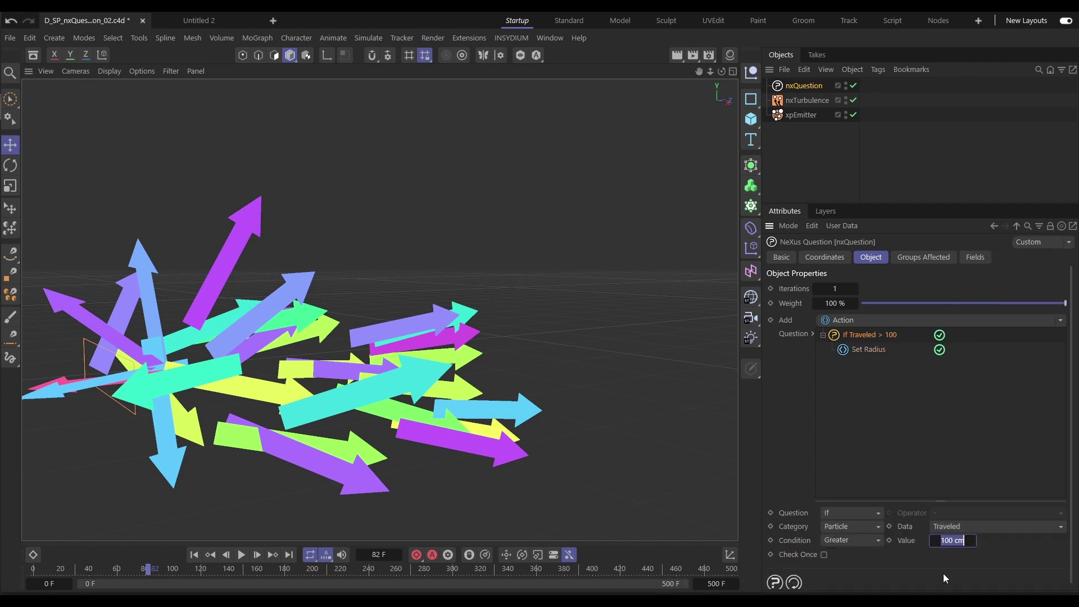
type("150")
key("Return")
left_click(193, 556)
left_click(243, 555)
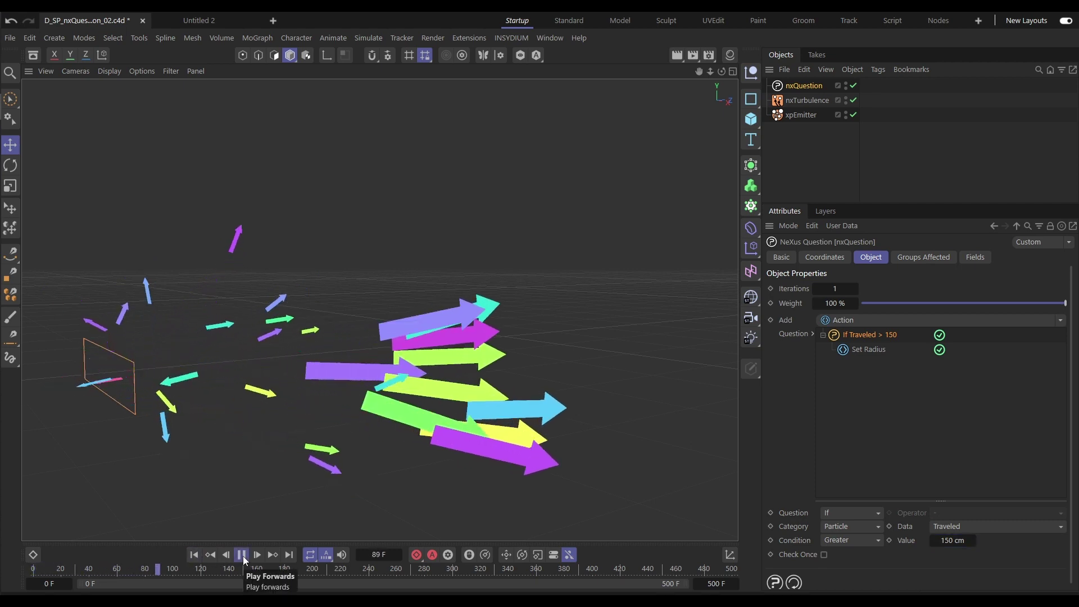
- Give the Set Radius action 15% weight and 3% delay, replaying the arrows from frame 0
left_click(242, 556)
left_click(861, 351)
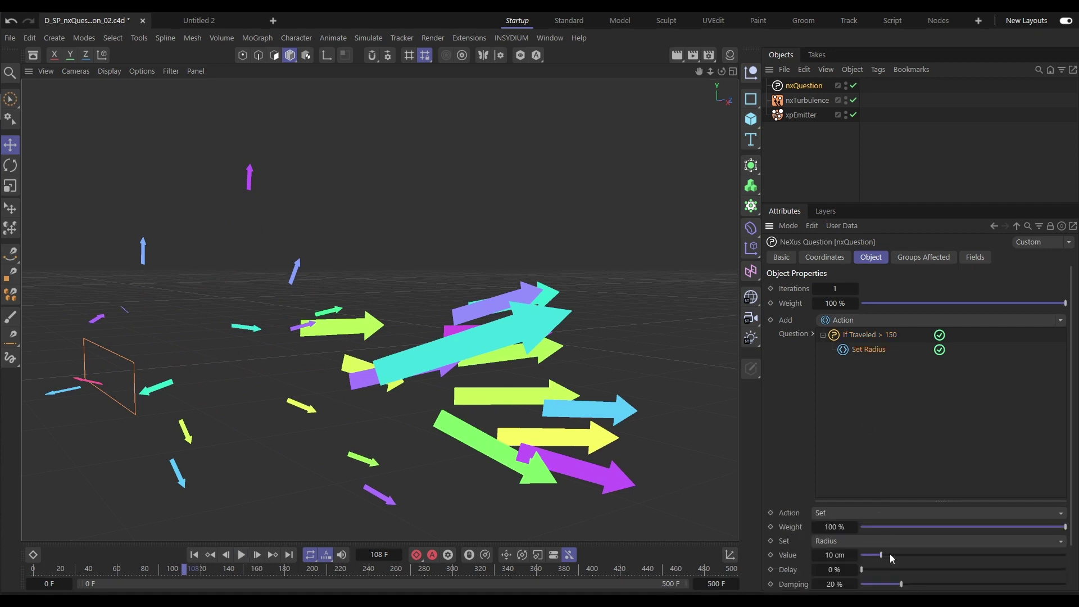
left_click(202, 555)
left_click(242, 555)
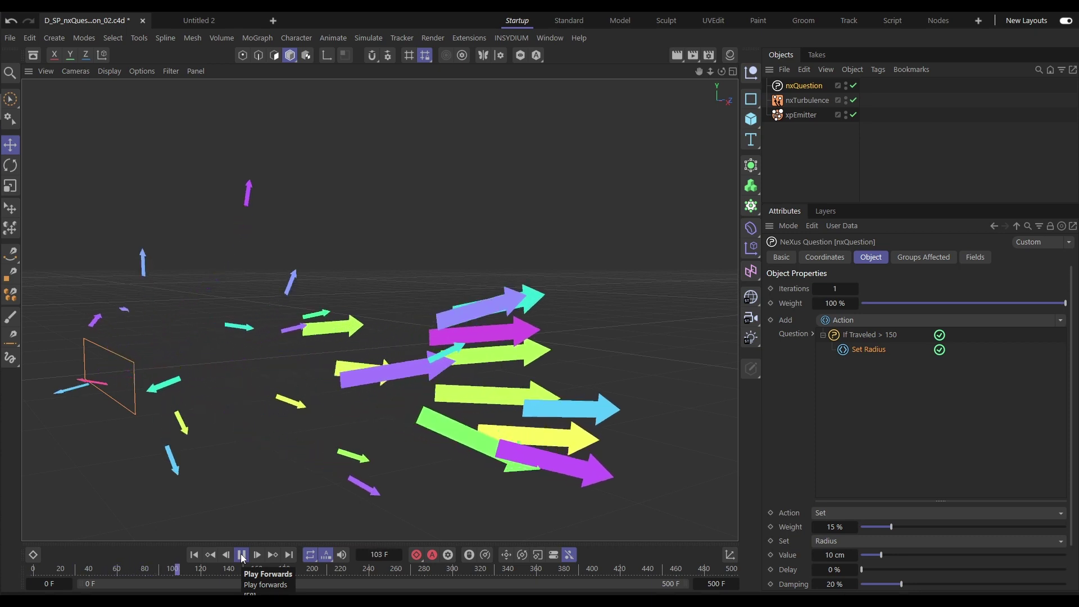
left_click(242, 555)
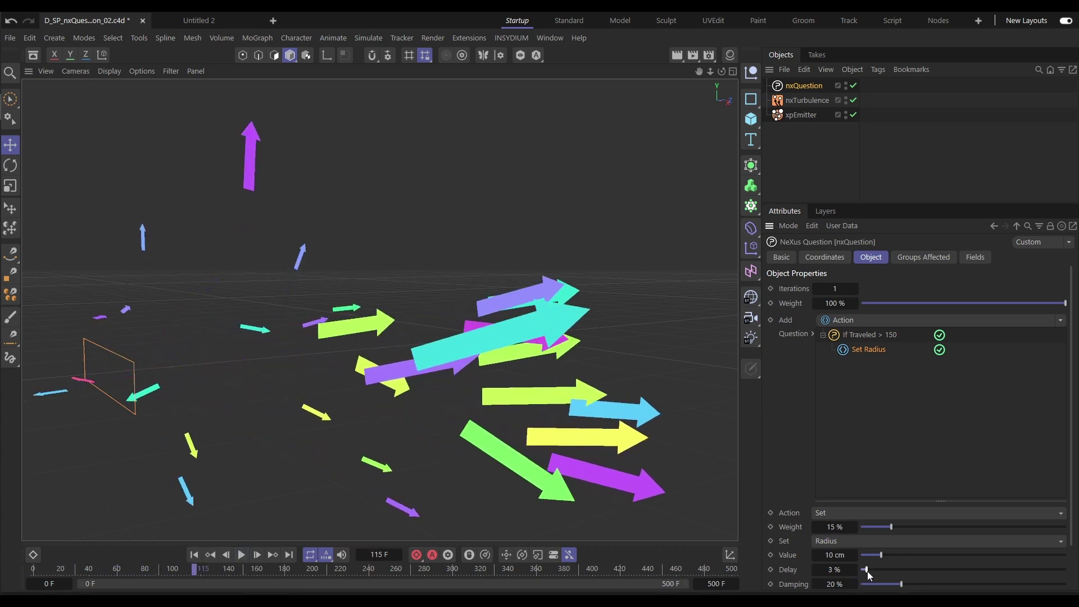
left_click(203, 556)
left_click(241, 555)
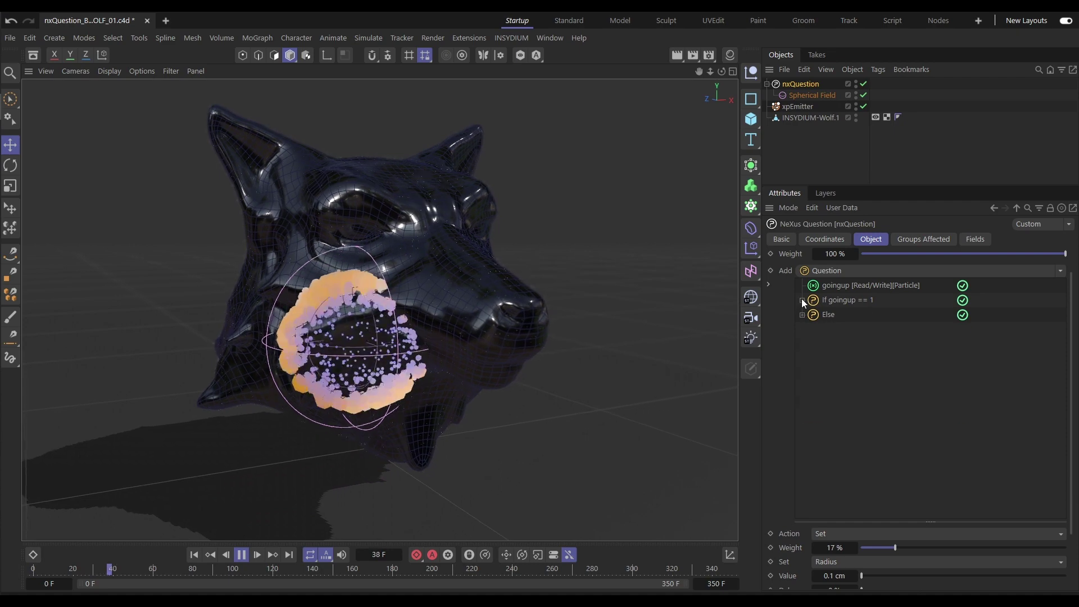
- Expand the If goingup == 1 branch and its nested Else in the question list
left_click(802, 298)
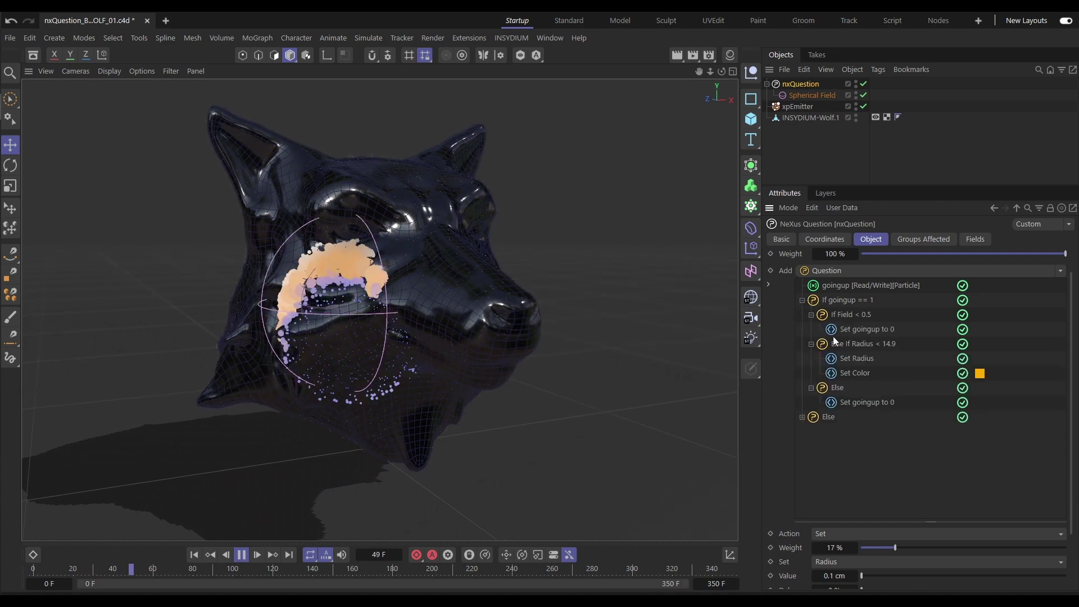
left_click(804, 417)
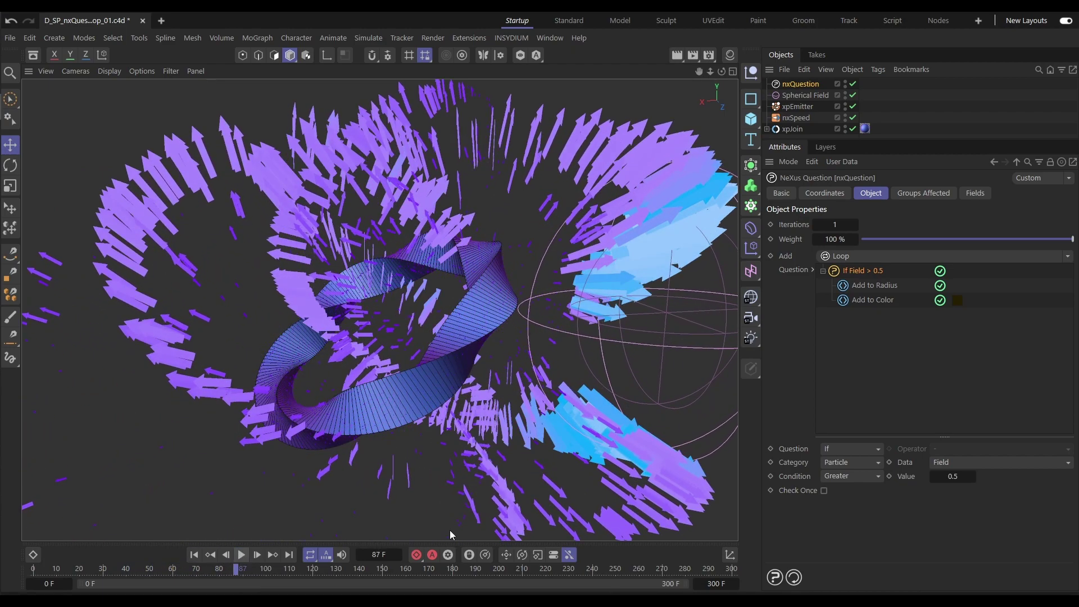
- Add a Loop, nest If Field inside it, make it a Time Cycle including Velocity, then rewind
left_click(1038, 257)
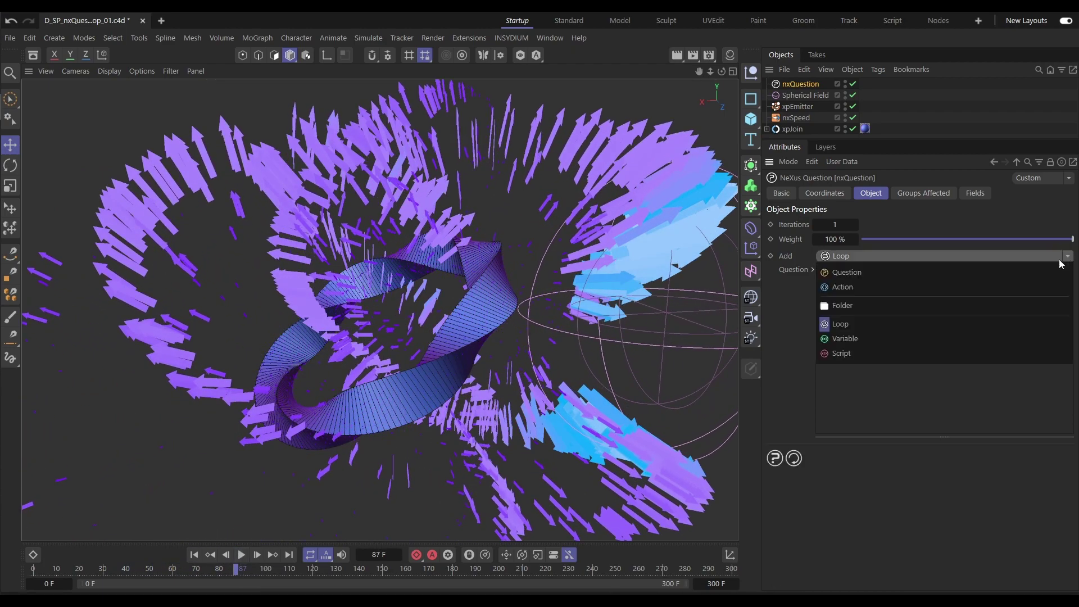
left_click(997, 322)
left_click_drag(872, 287, 869, 281)
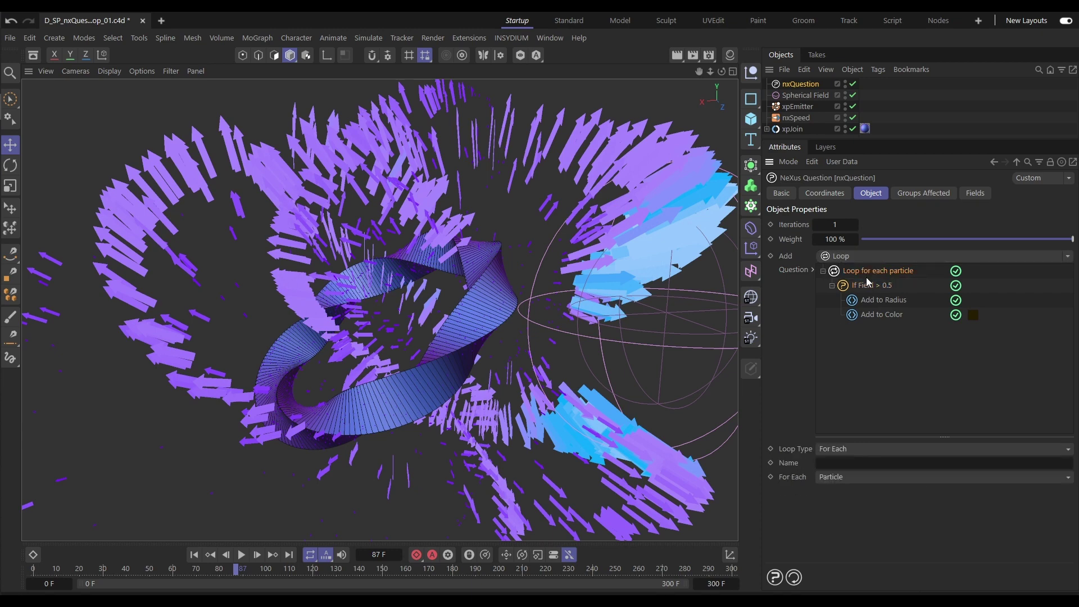
left_click(839, 449)
left_click(840, 494)
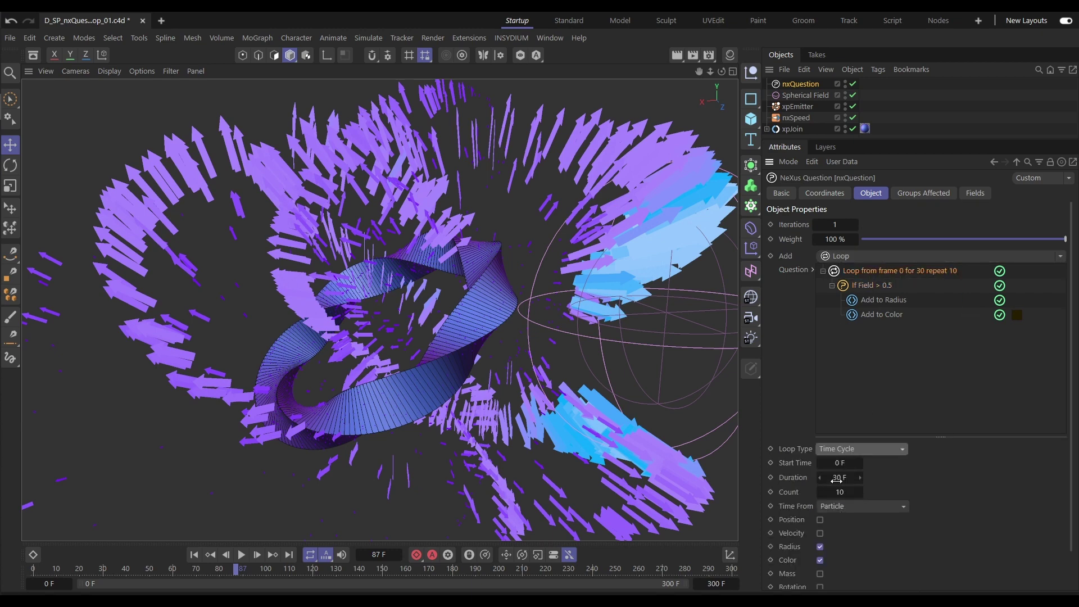
left_click(820, 532)
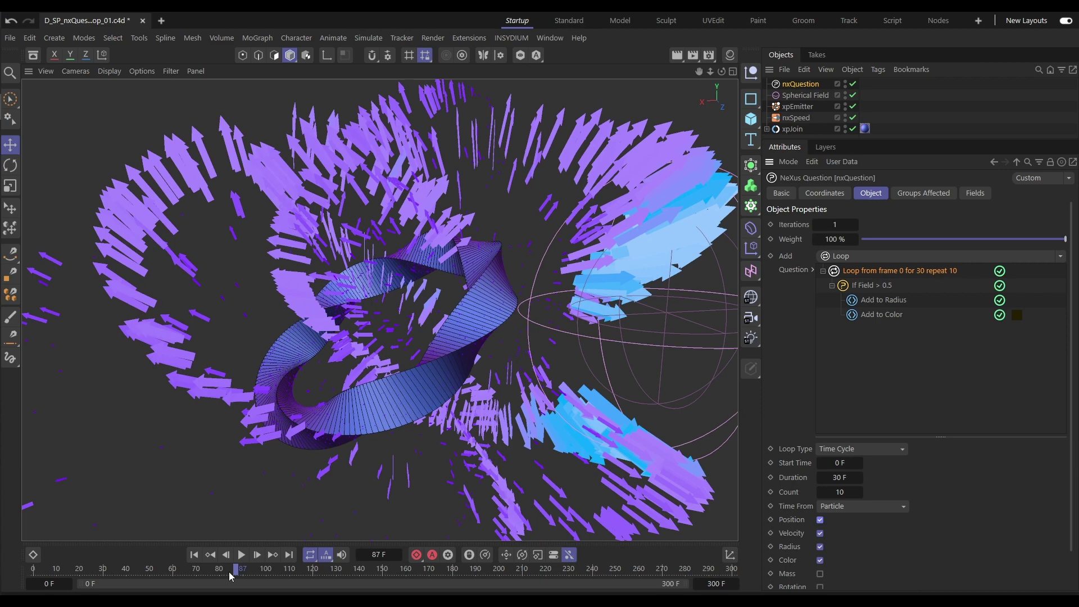
key("shift+f")
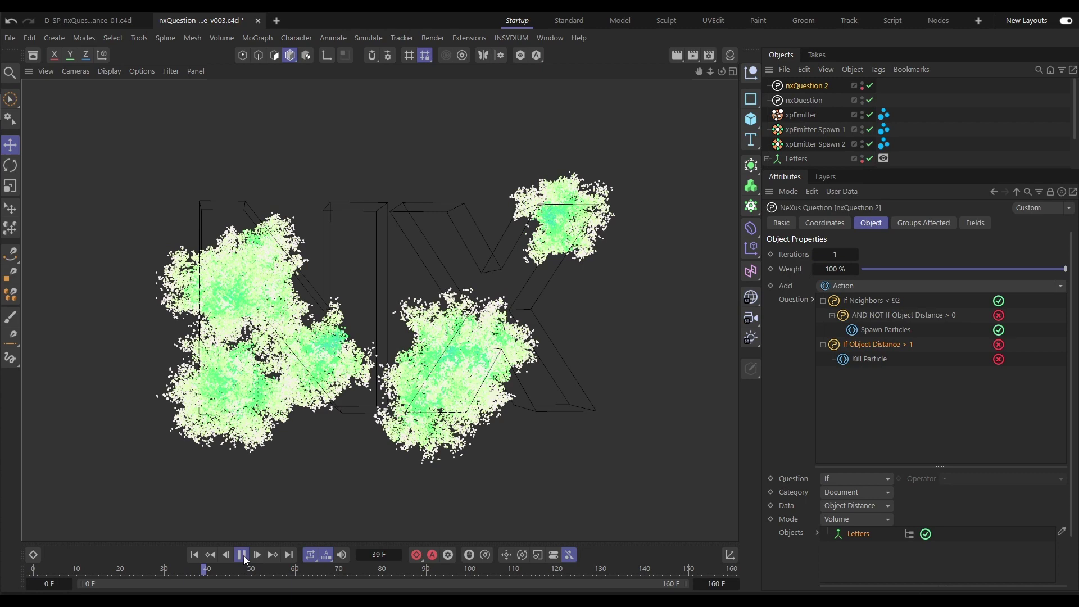
- Restart the NX letters spawning simulation from frame 0 and play it
left_click(241, 555)
left_click(195, 556)
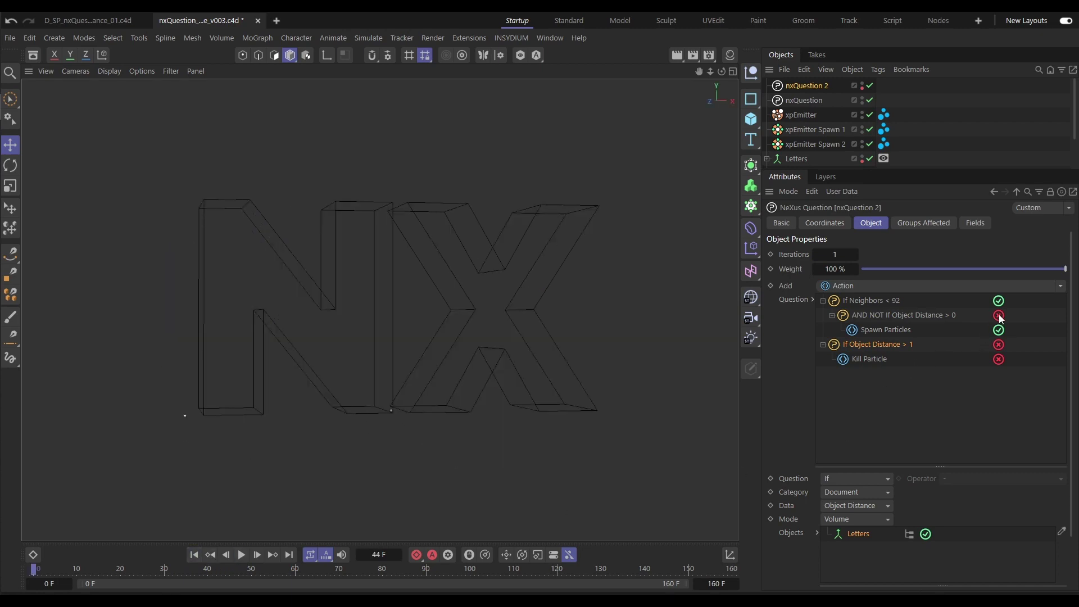
left_click(243, 555)
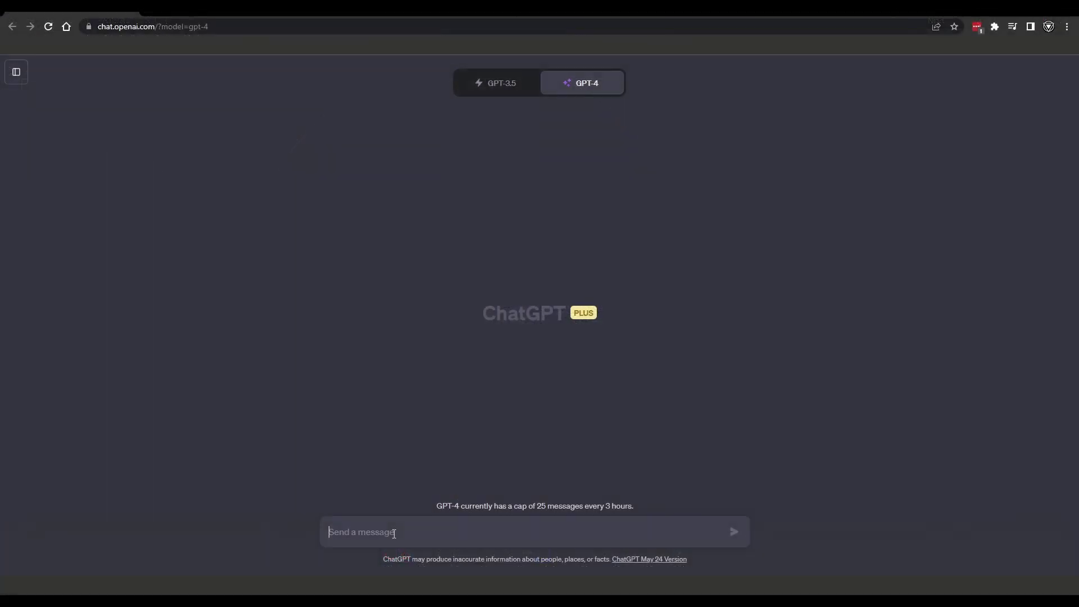
- Send ChatGPT the shader-guidelines prompt, then request RGB colour change and radius growth from 3 to 40
key("ctrl+v")
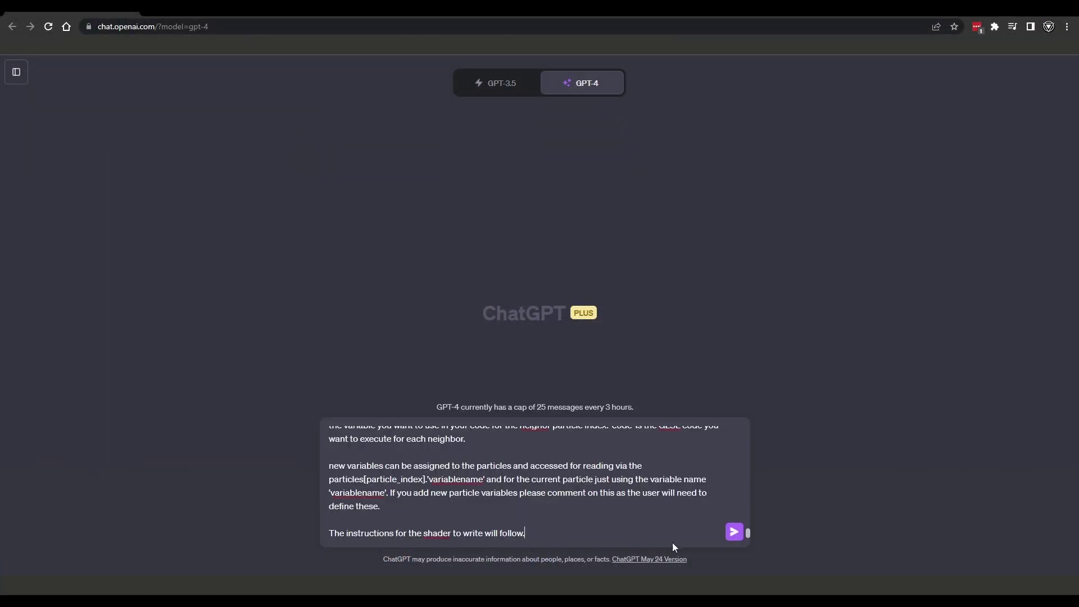
left_click(735, 531)
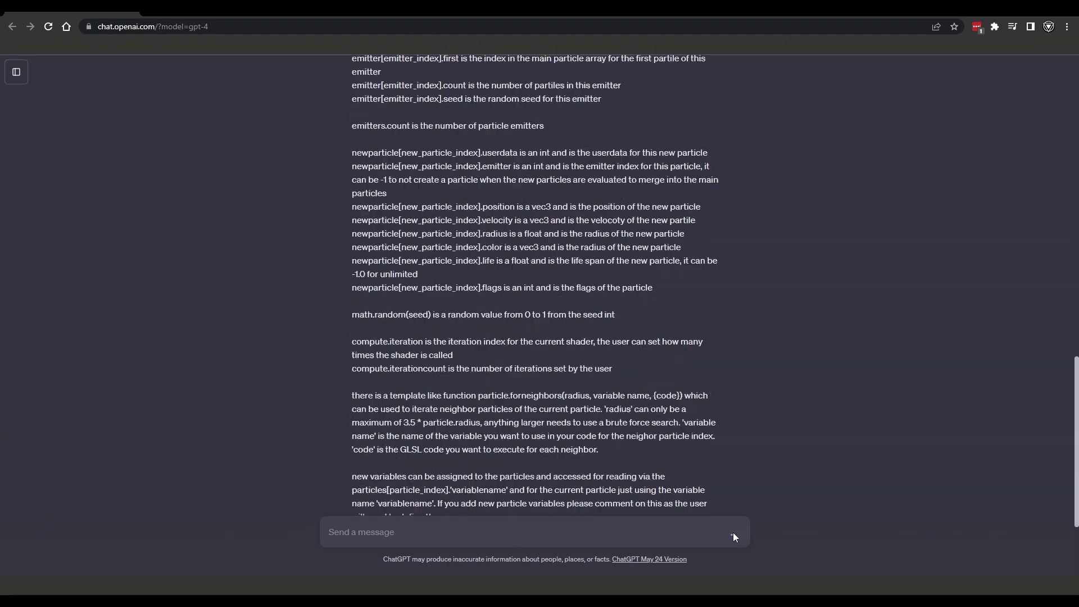
left_click_drag(1076, 101, 1077, 452)
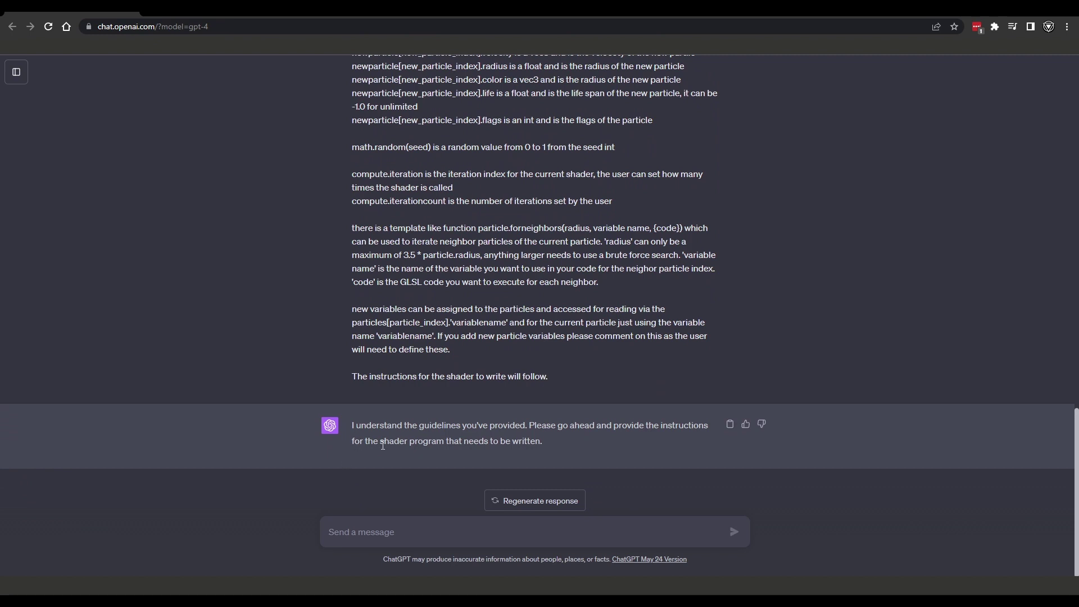
type("please write a script that changes the particle color over time using")
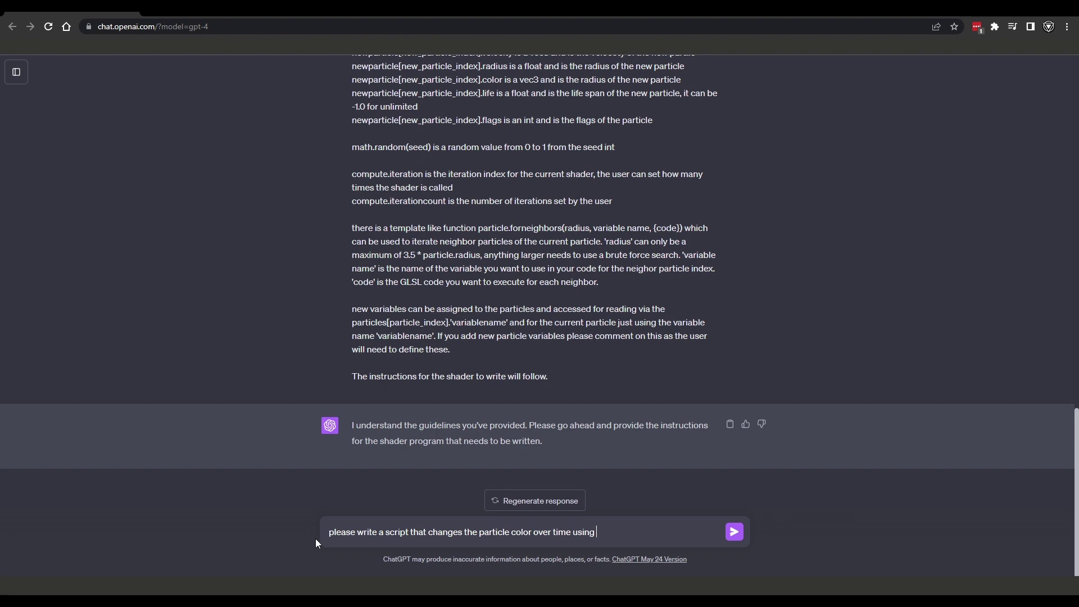
type(" RGB also change the particle radius over time from 3 to 40")
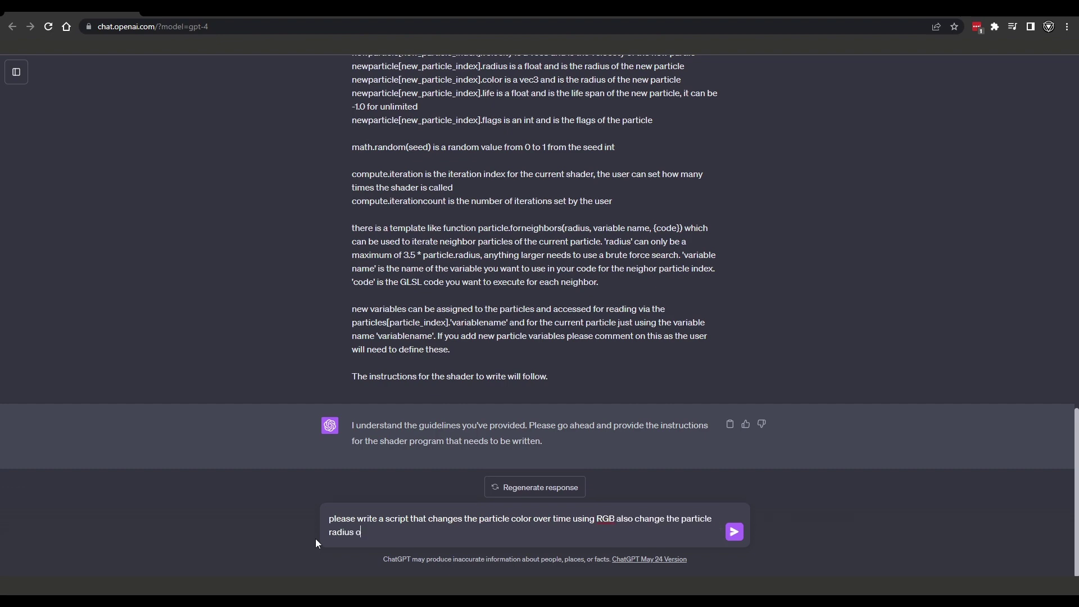
left_click(735, 532)
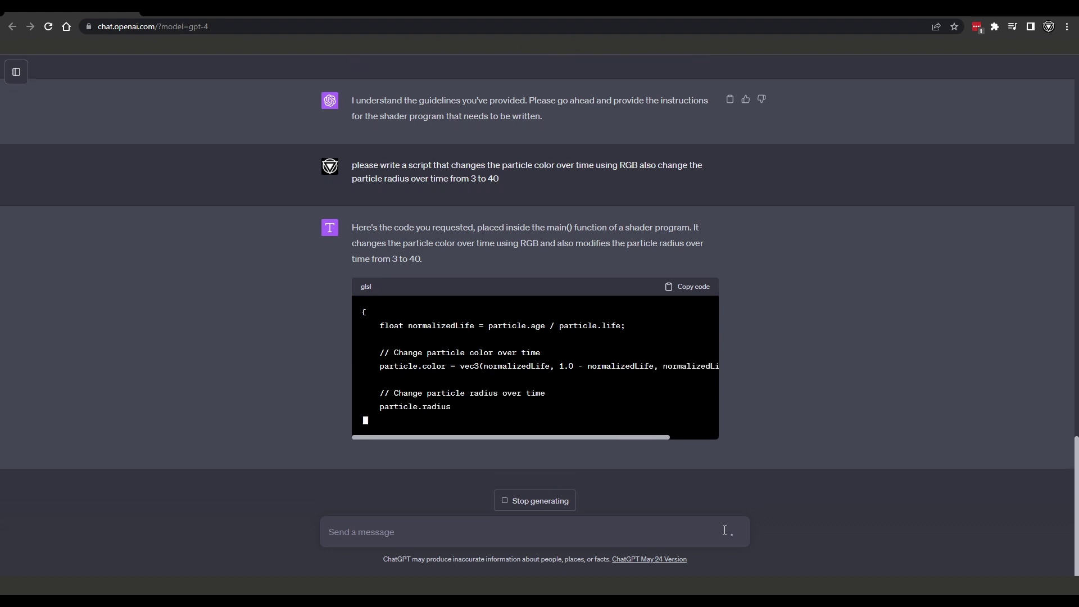
- Paste the generated colour-and-radius code into a new Script in the nxQuestion
left_click(687, 289)
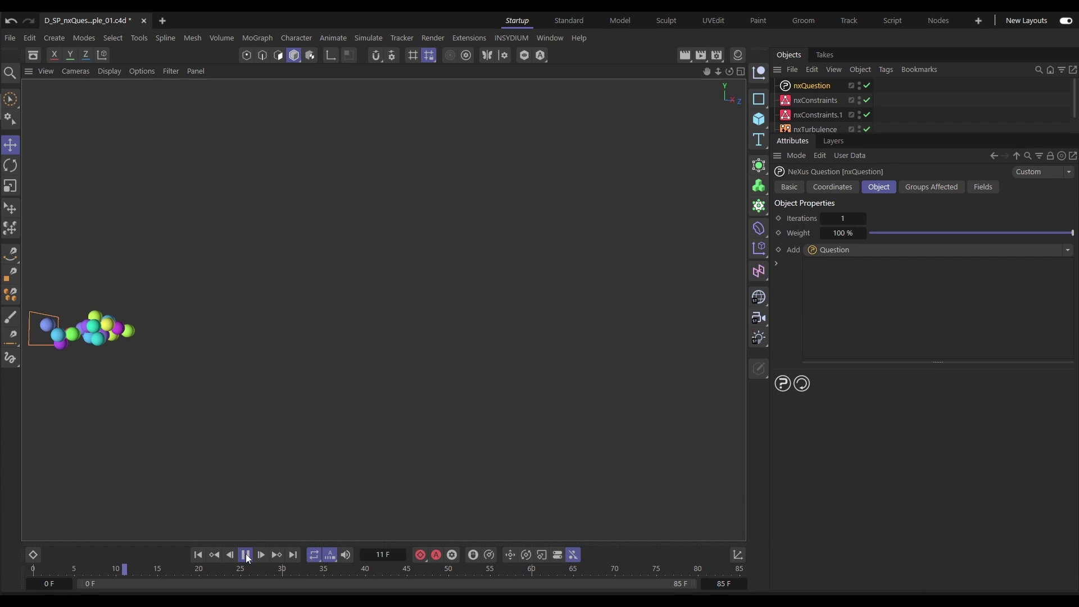
left_click(246, 556)
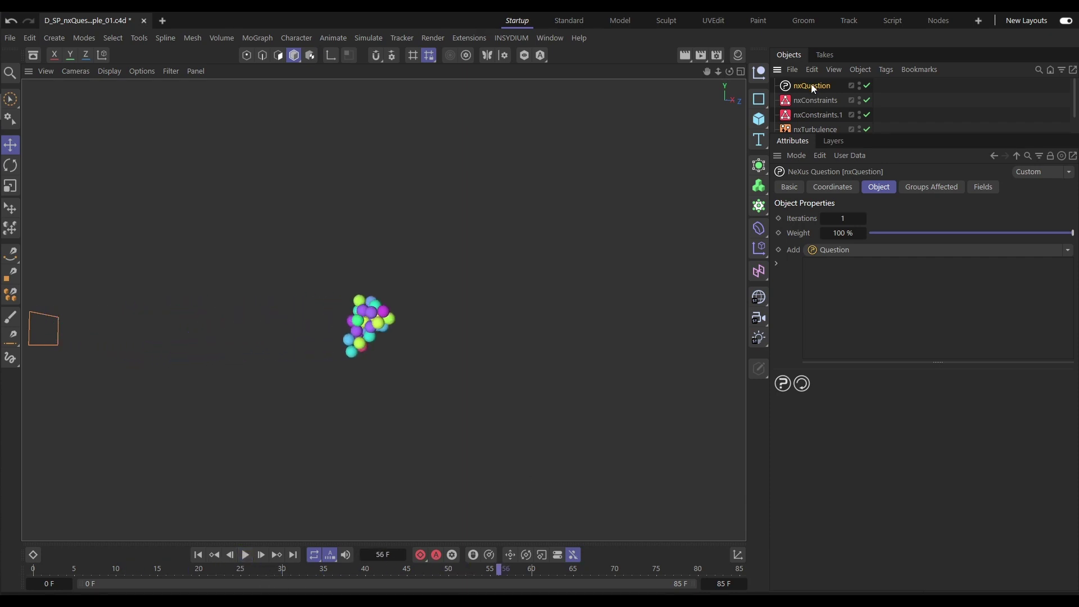
left_click(1070, 253)
left_click(1021, 343)
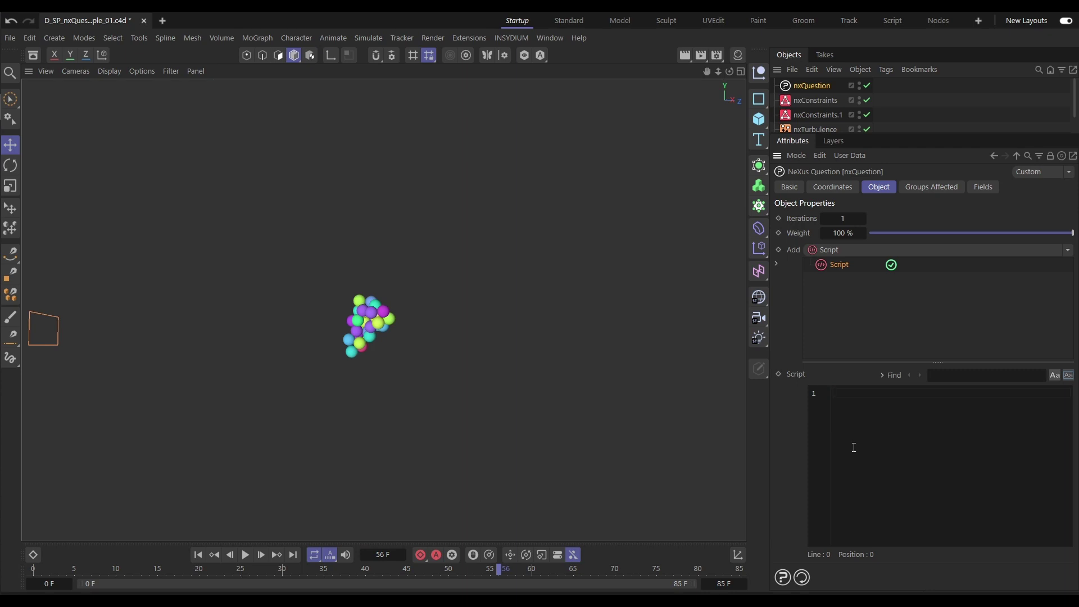
key("ctrl+v")
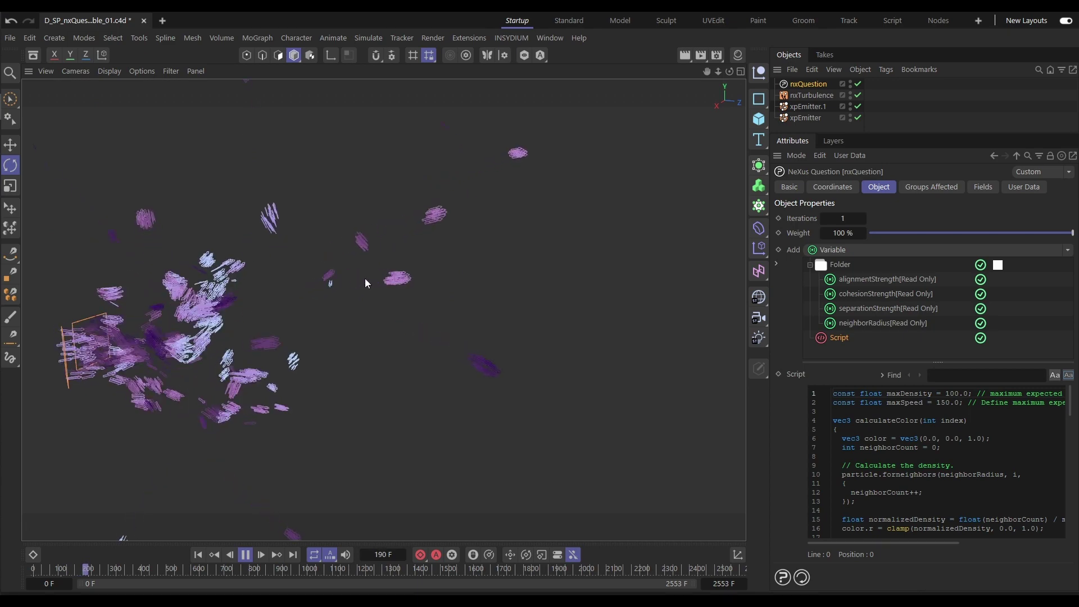
- Raise the flocking Separation Strength user data from 1.3 to 2.1
left_click(896, 278)
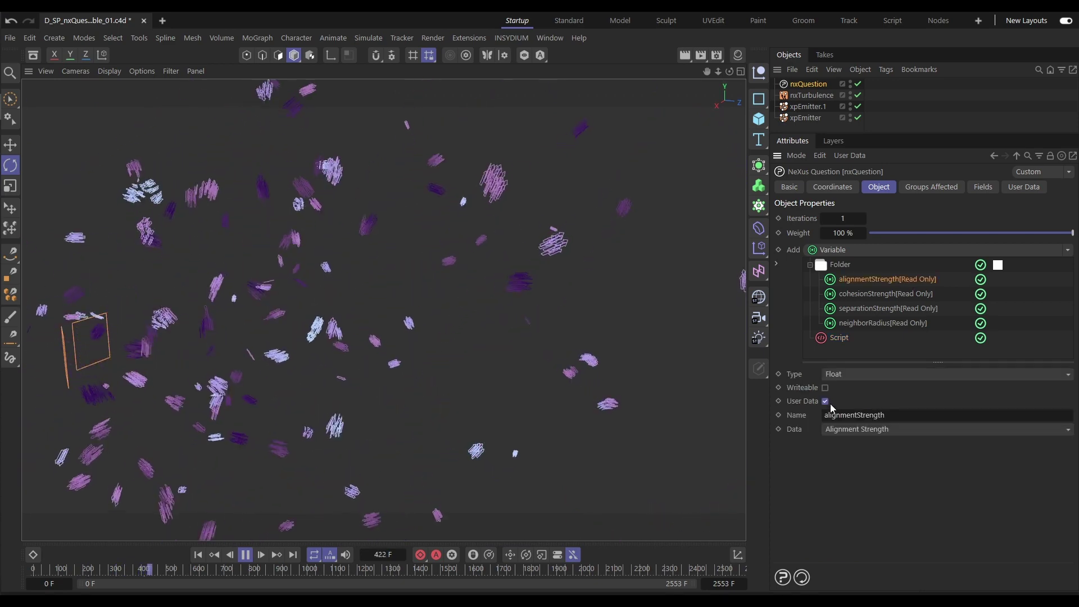
left_click(1024, 187)
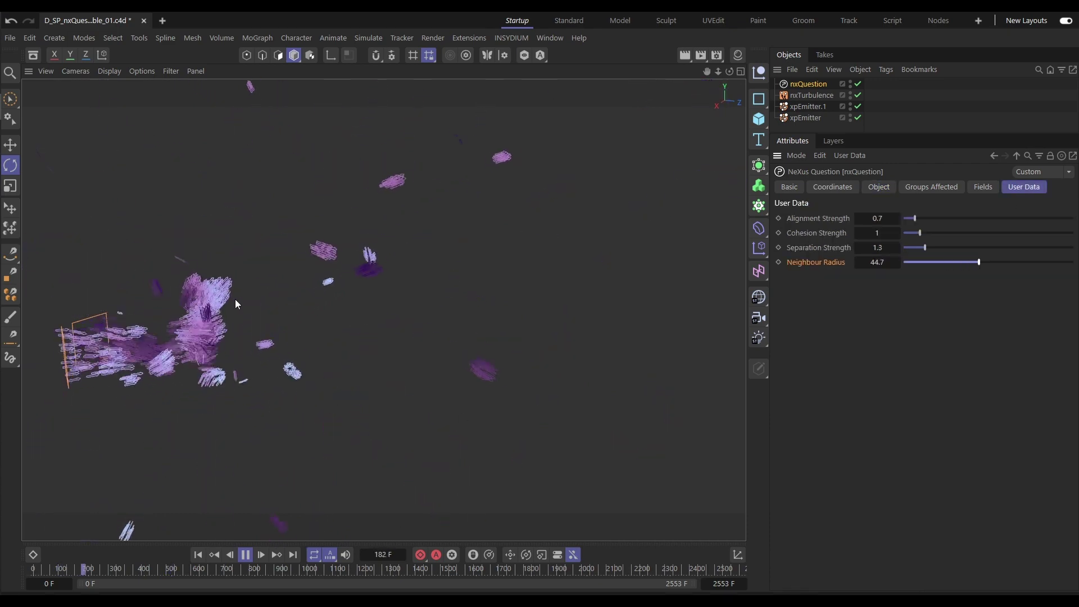
left_click_drag(925, 247, 984, 245)
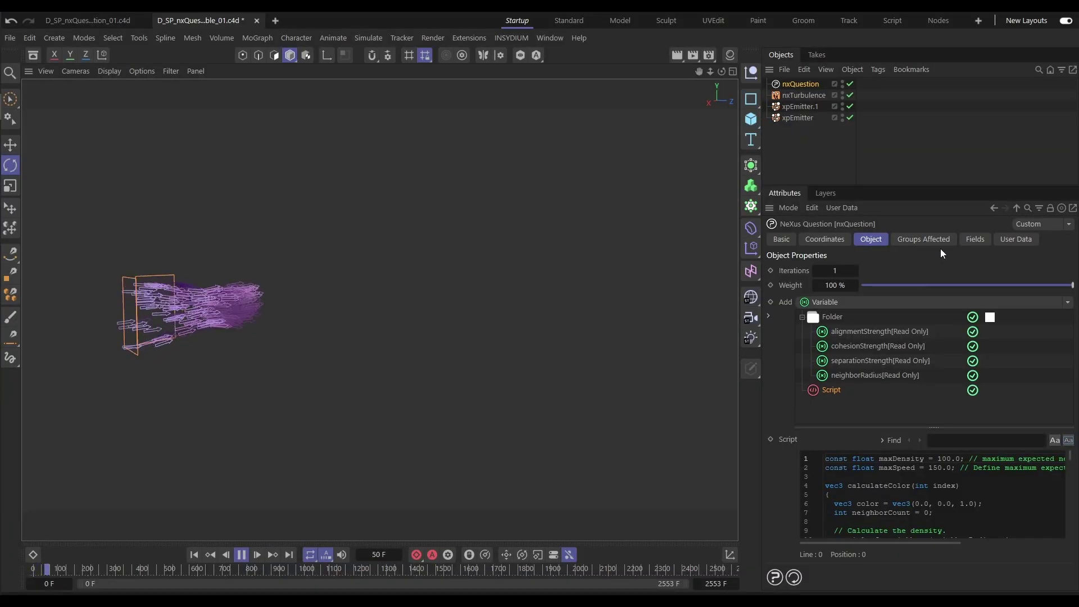
- Lower the flocking Neighbour Radius user data from 51.6 to 39.9
left_click(1008, 240)
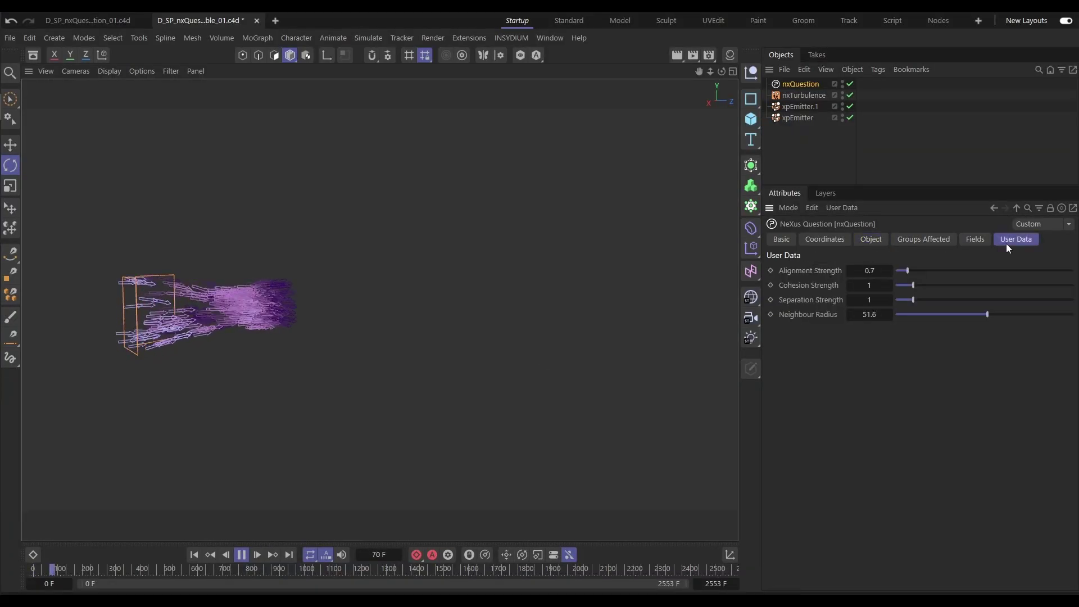
left_click_drag(980, 316, 960, 312)
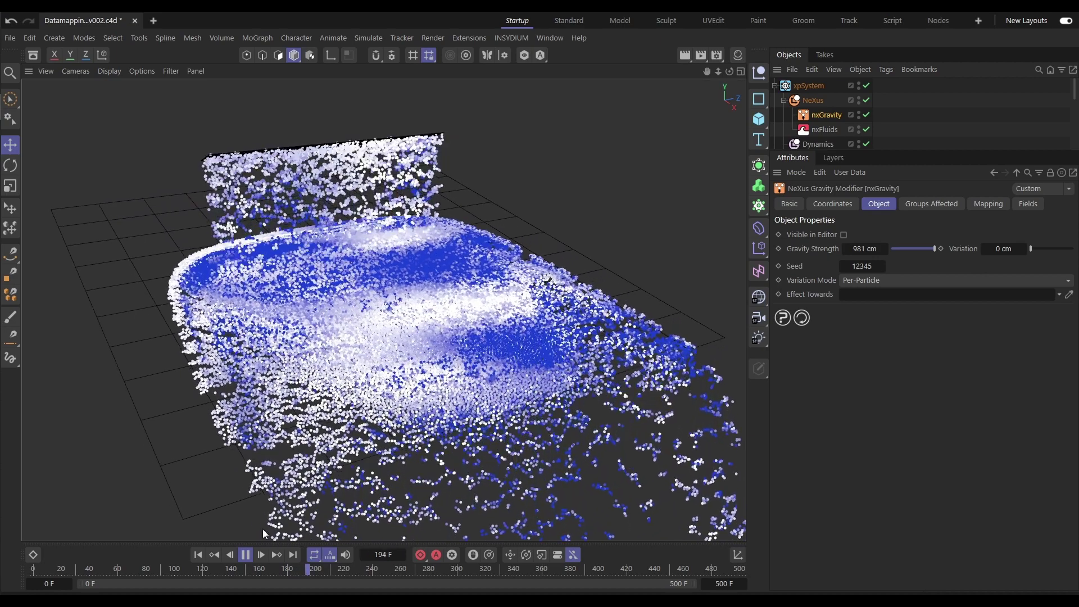
key("F8")
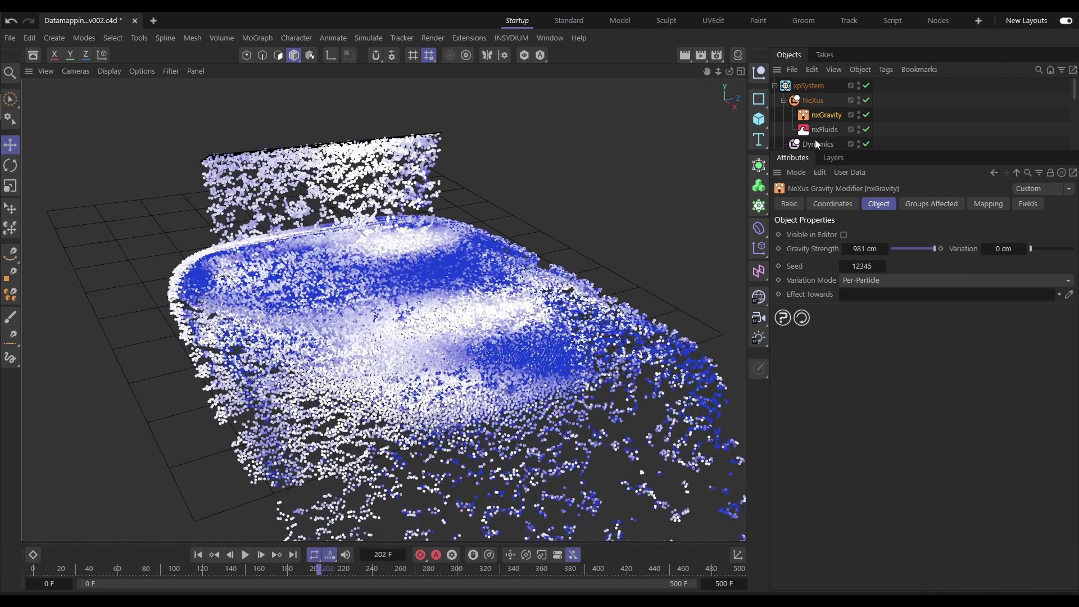
left_click(200, 555)
left_click(246, 556)
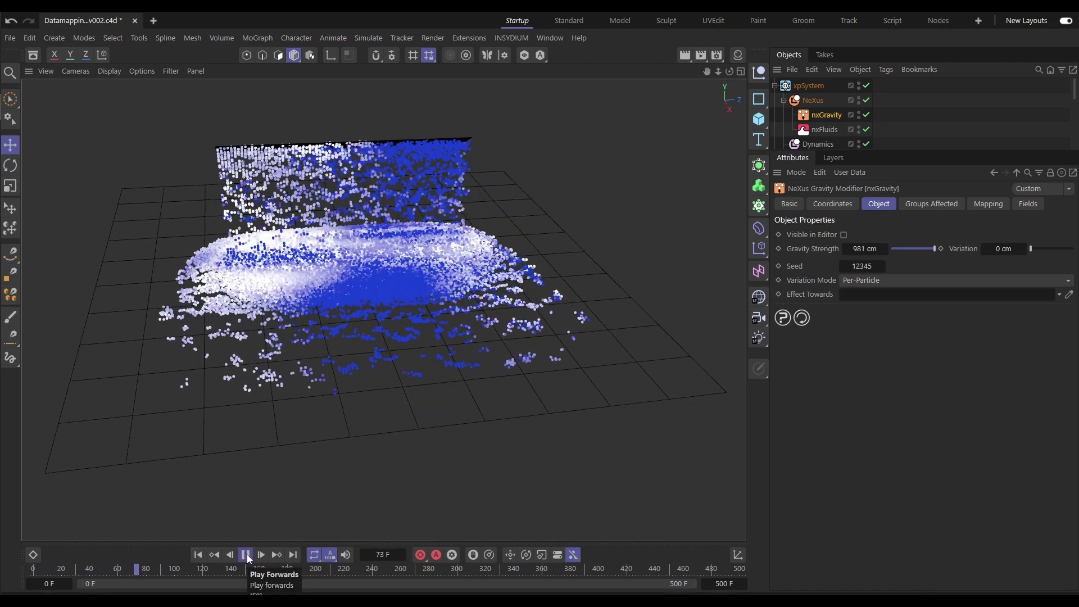
left_click(247, 555)
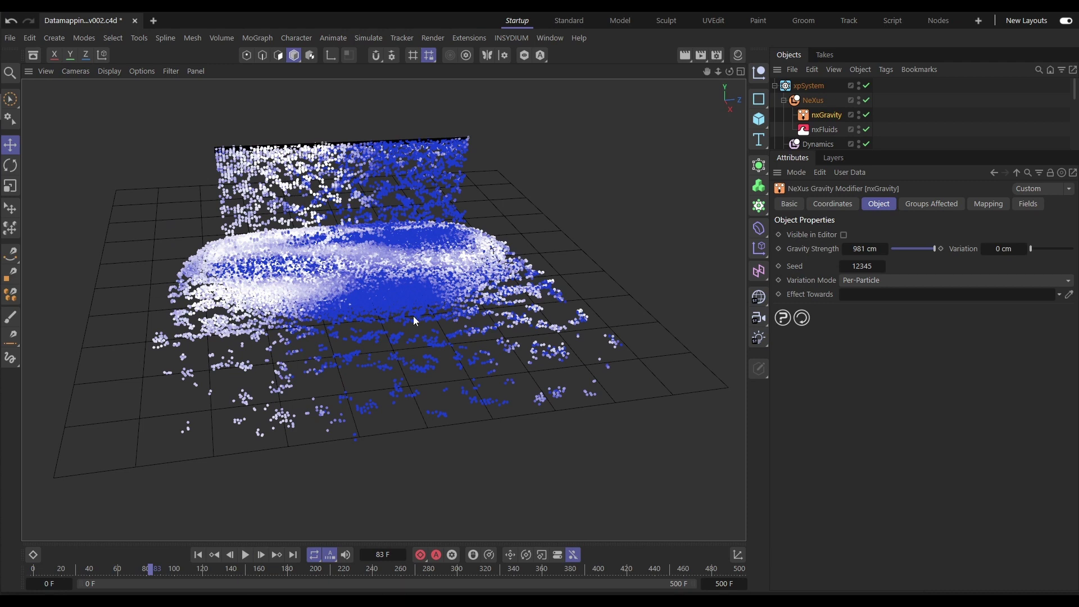
- Add a Color (Brightness) layer to nxGravity's mapping driving Gravity Strength, then replay from the start
left_click(986, 207)
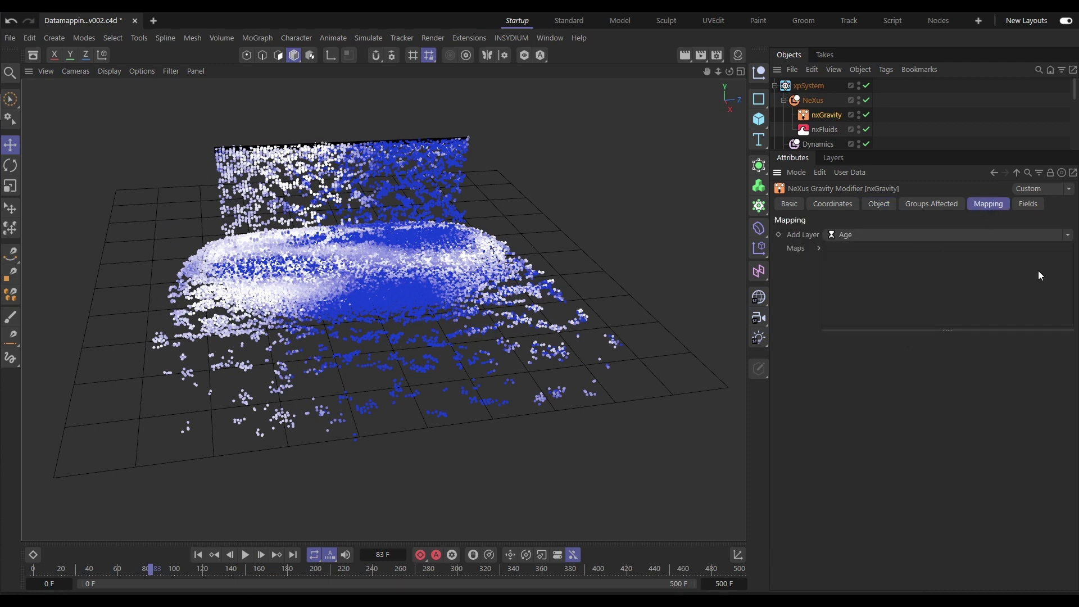
left_click(1068, 236)
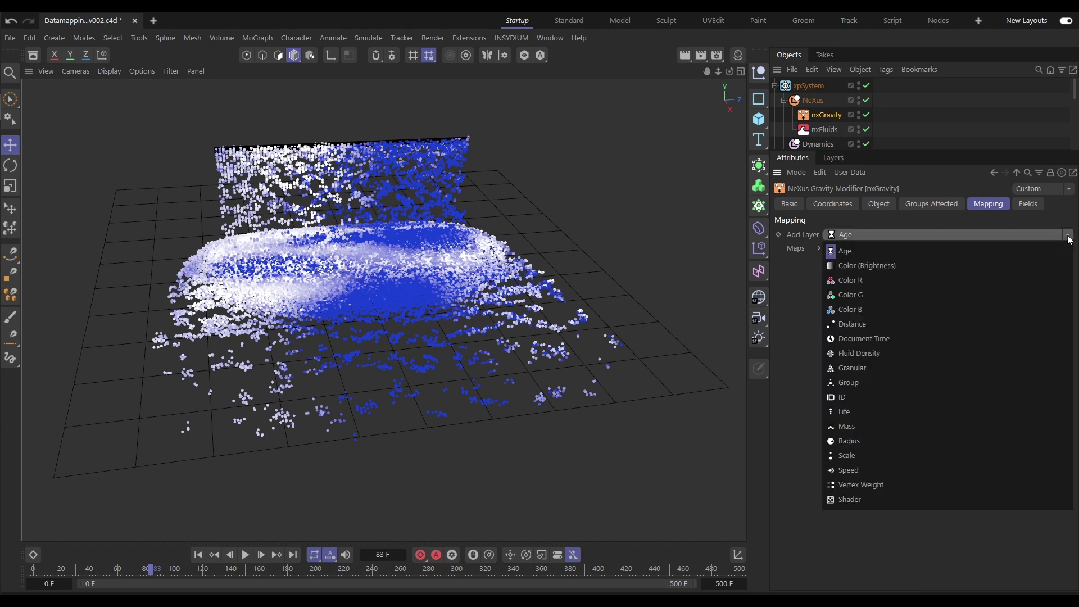
left_click(868, 268)
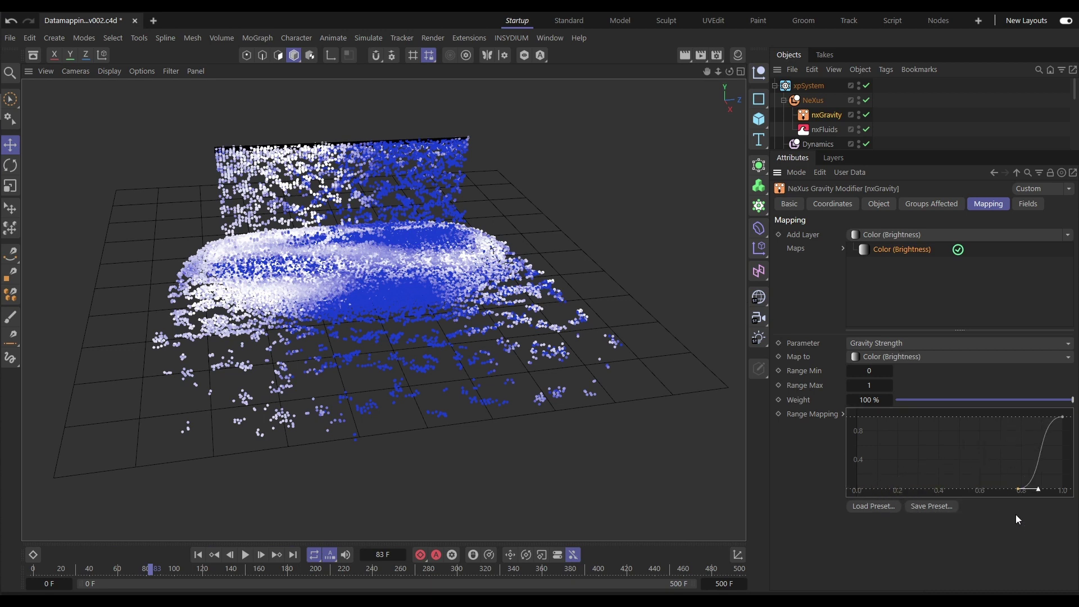
left_click(197, 556)
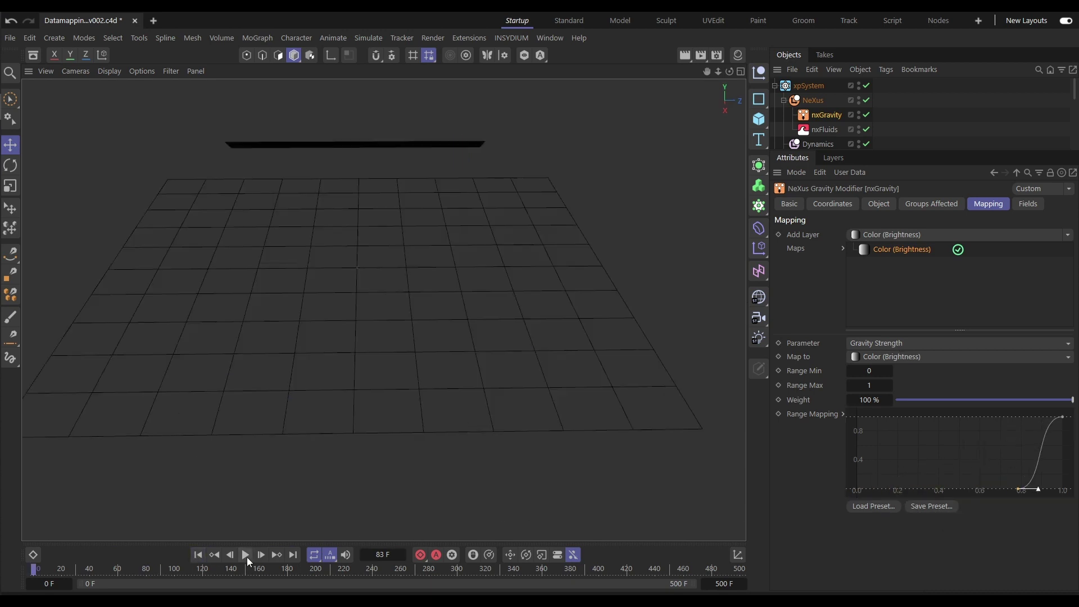
left_click(246, 556)
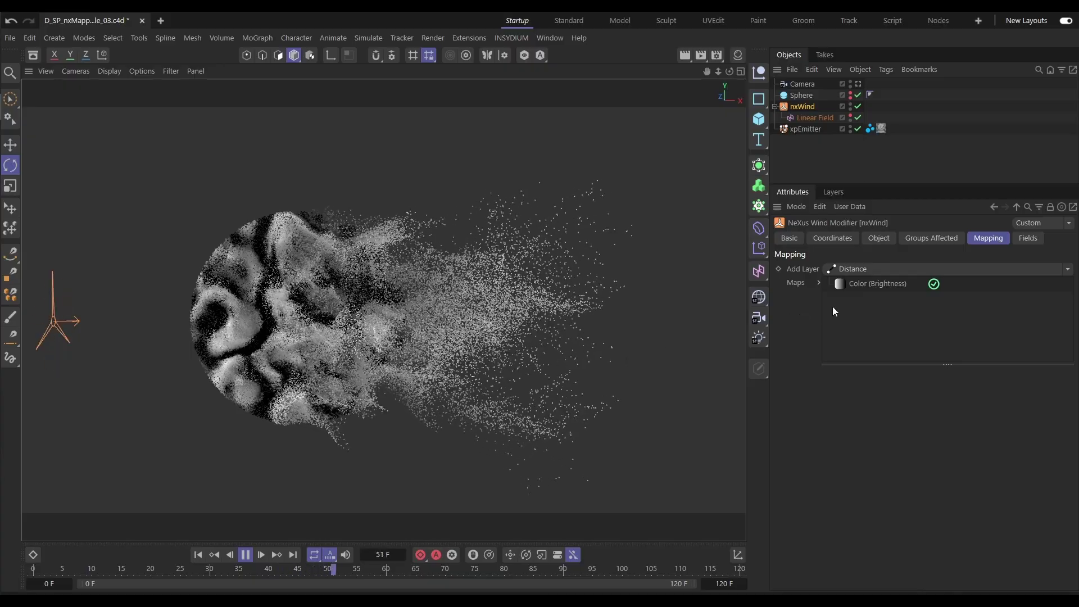
- Show the nxWind Color (Brightness) map settings (Wind Strength, 0–1, 100%) and pause playback
left_click(860, 284)
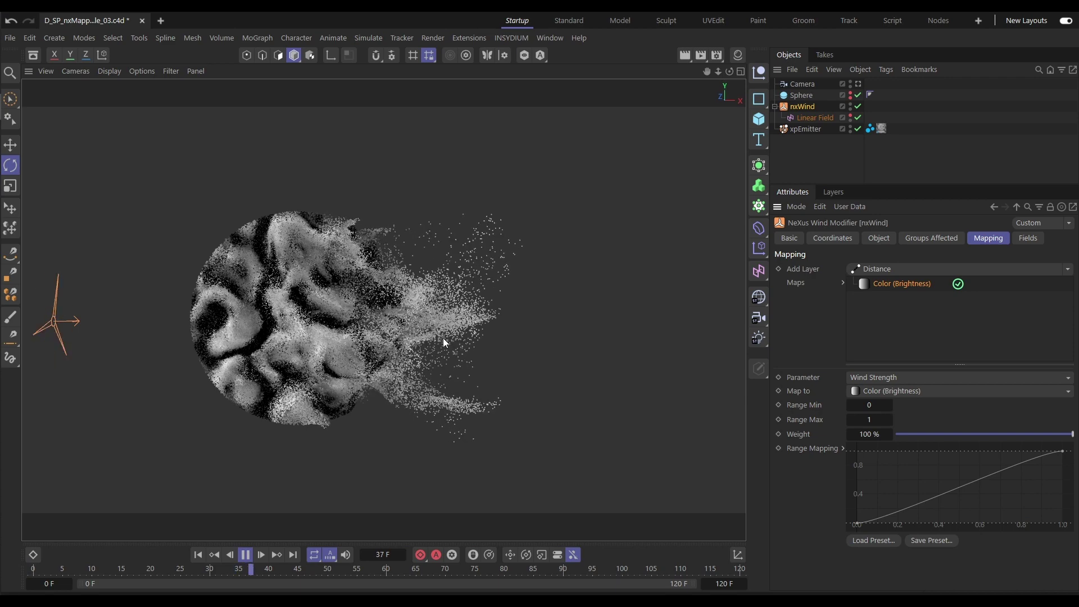
left_click(246, 555)
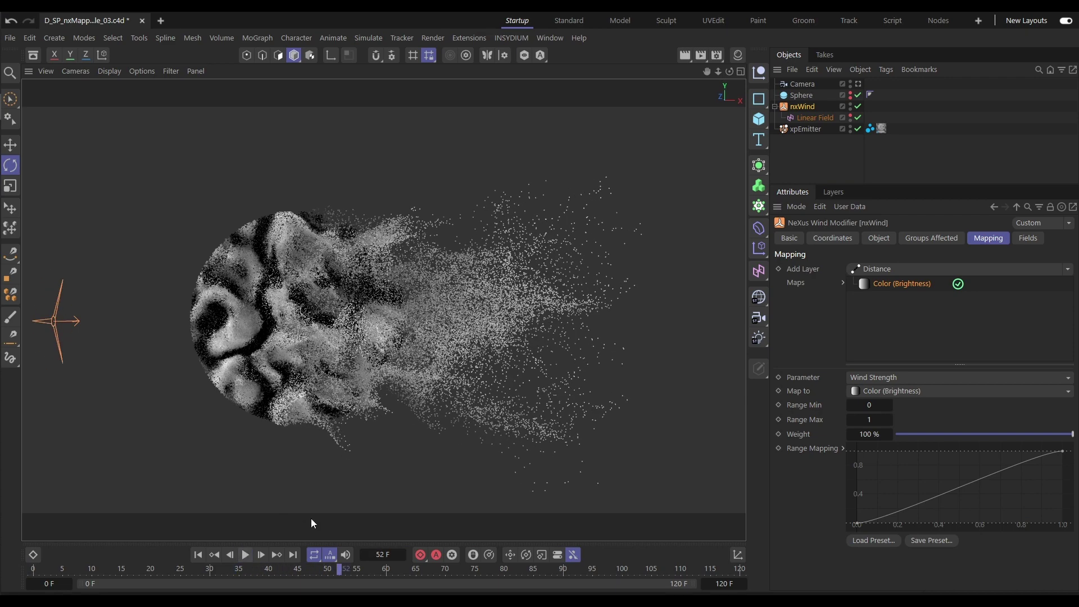
- Add a Distance map to nxWind driving Turbulence, Range Max 150 cm, curve start near 0.6, and rewind
left_click(1068, 270)
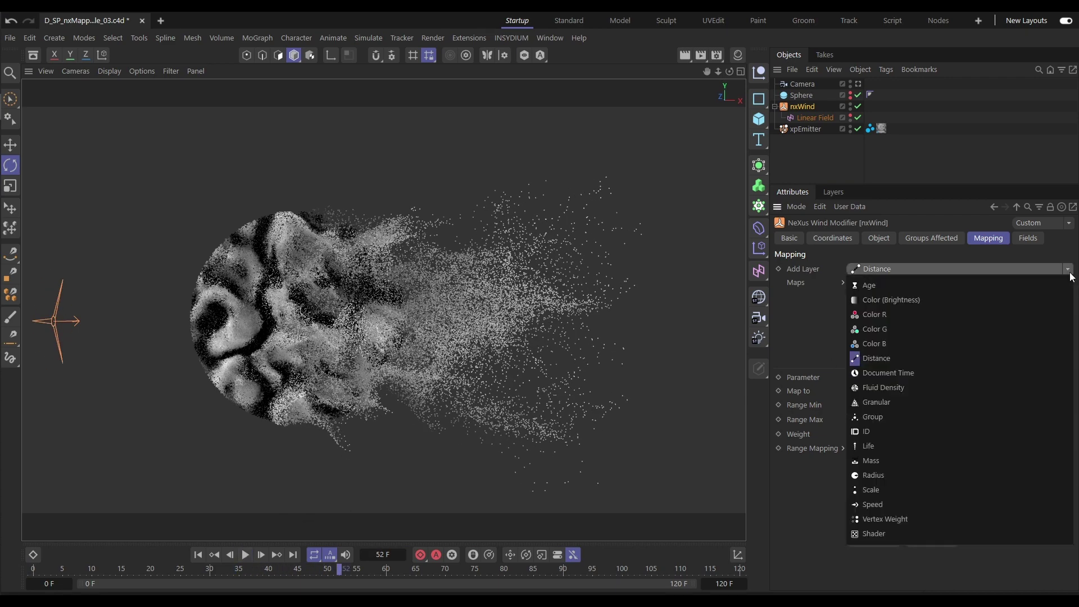
left_click(867, 360)
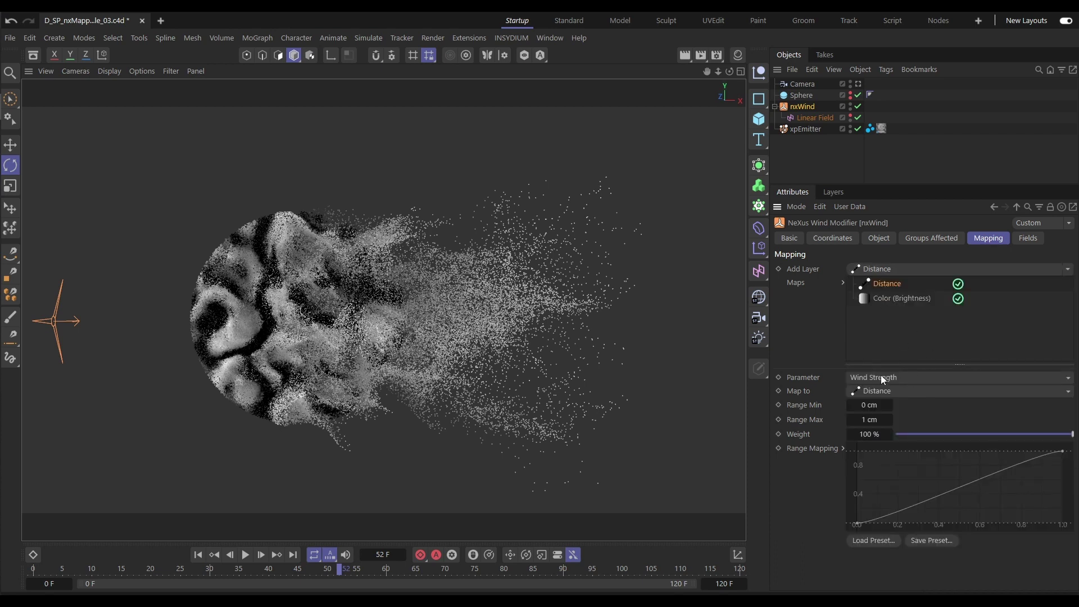
left_click(883, 377)
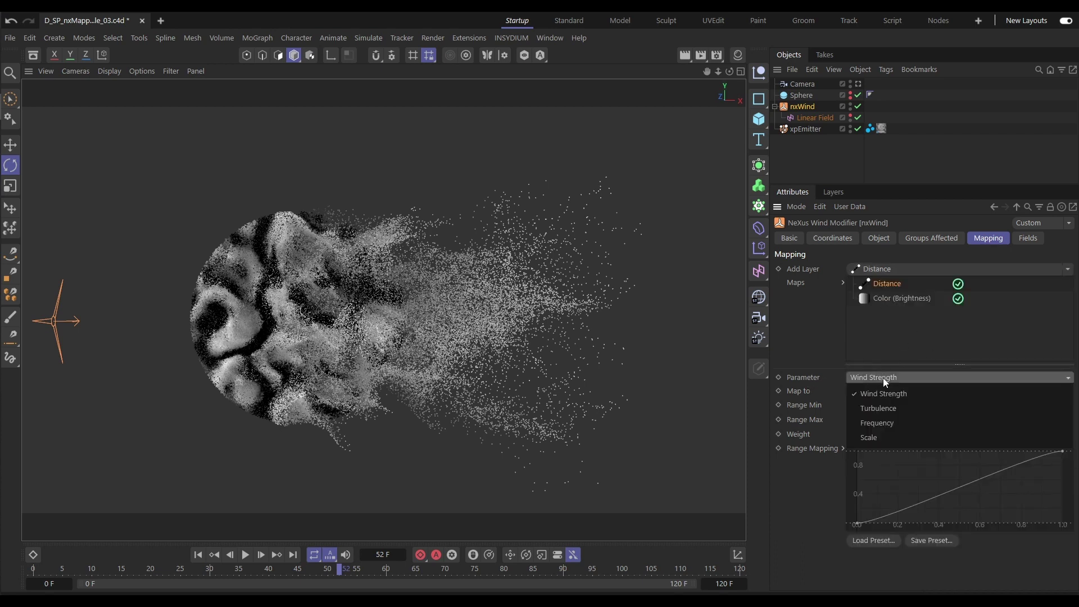
left_click(884, 410)
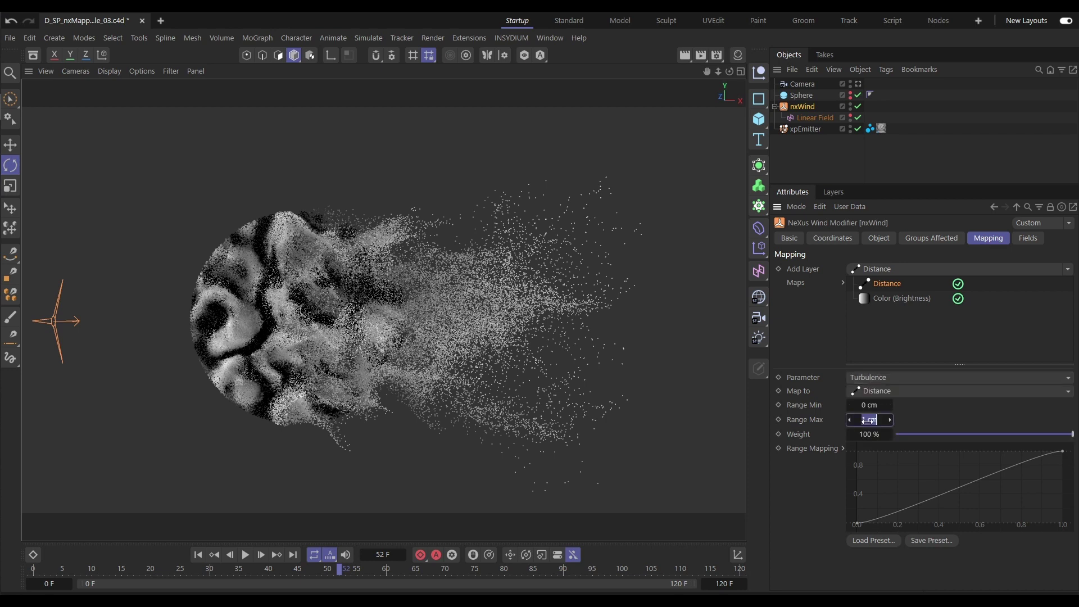
type("150")
key("Return")
left_click_drag(858, 524, 986, 529)
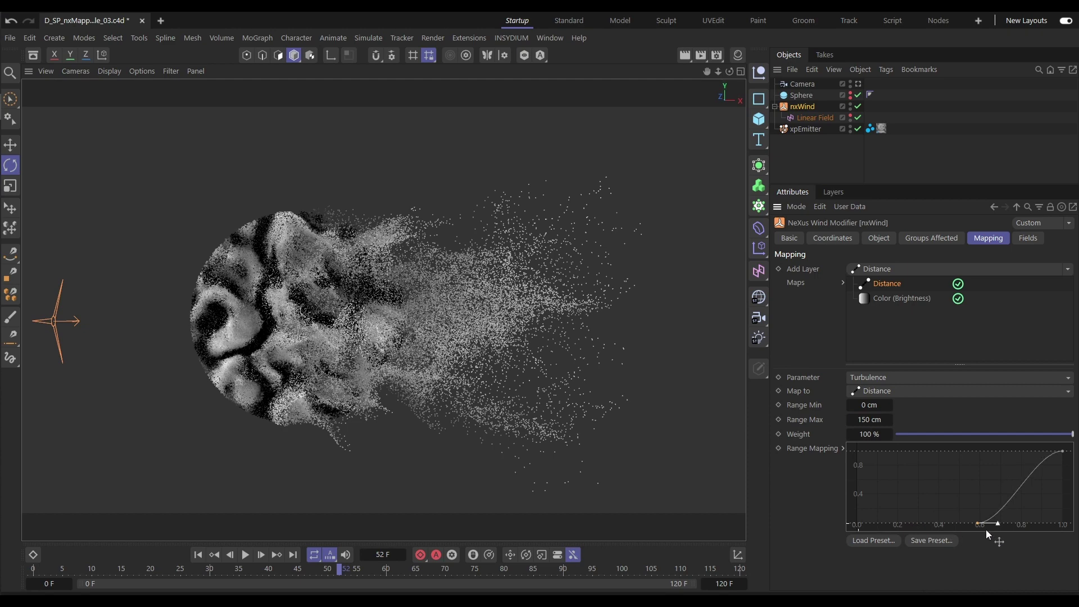
left_click(198, 555)
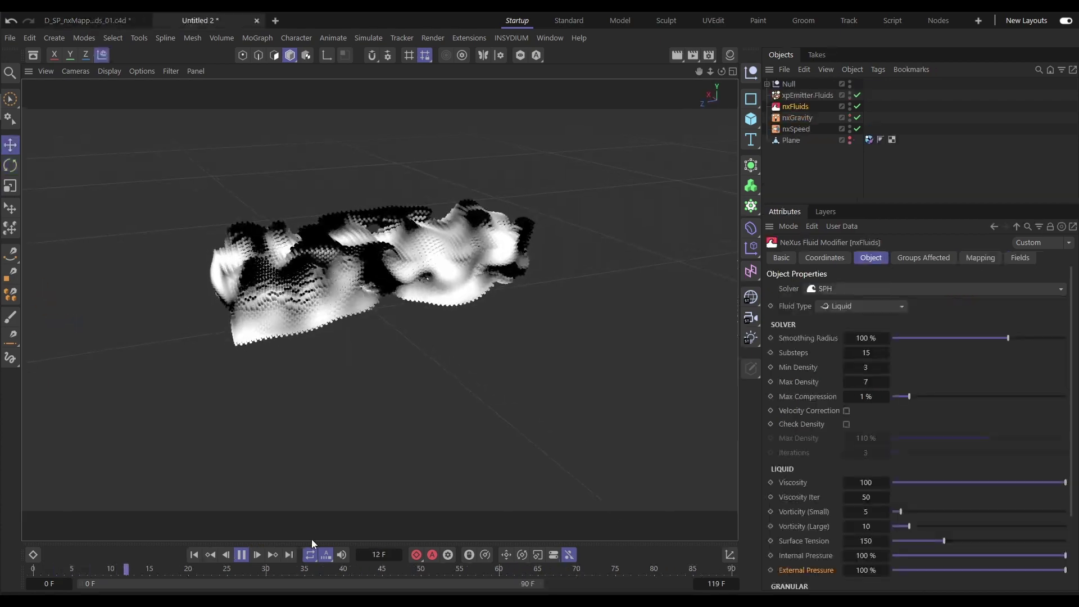
- Pause the fluid and add an Age map layer to the nxFluids modifier
left_click(243, 557)
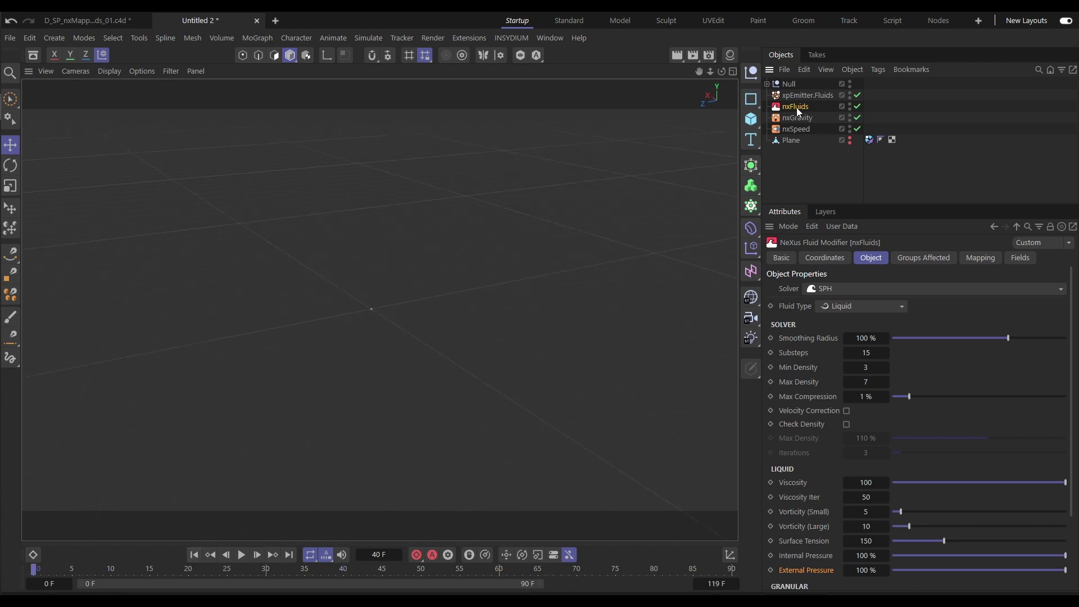
left_click(981, 258)
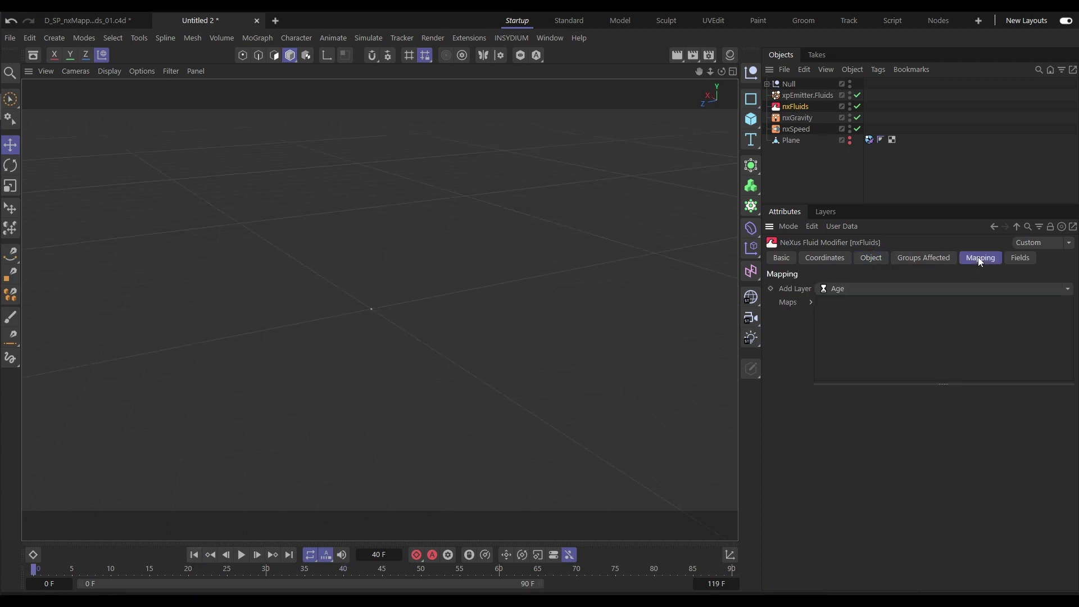
left_click(851, 290)
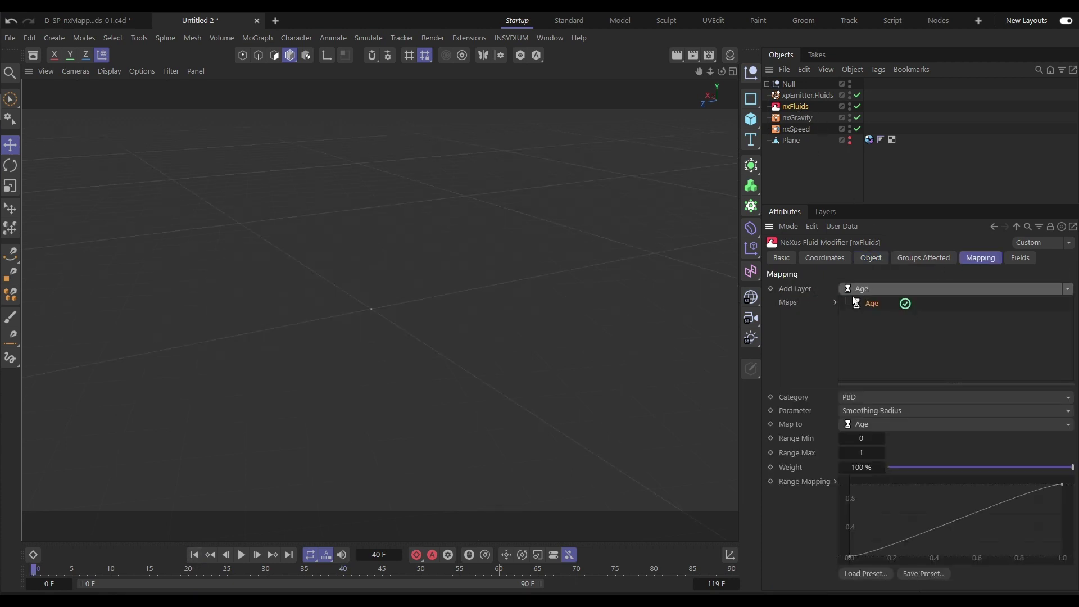
- Make the Age map drive SPH Viscosity with Range Min 0.5 and Range Max 0.6
left_click(859, 396)
left_click(859, 427)
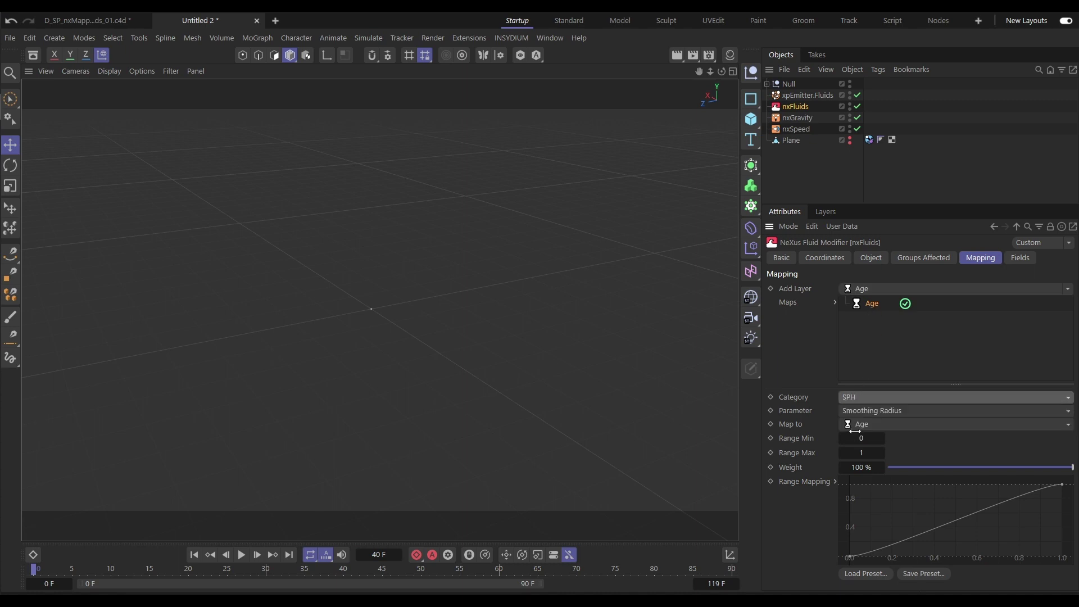
left_click(863, 411)
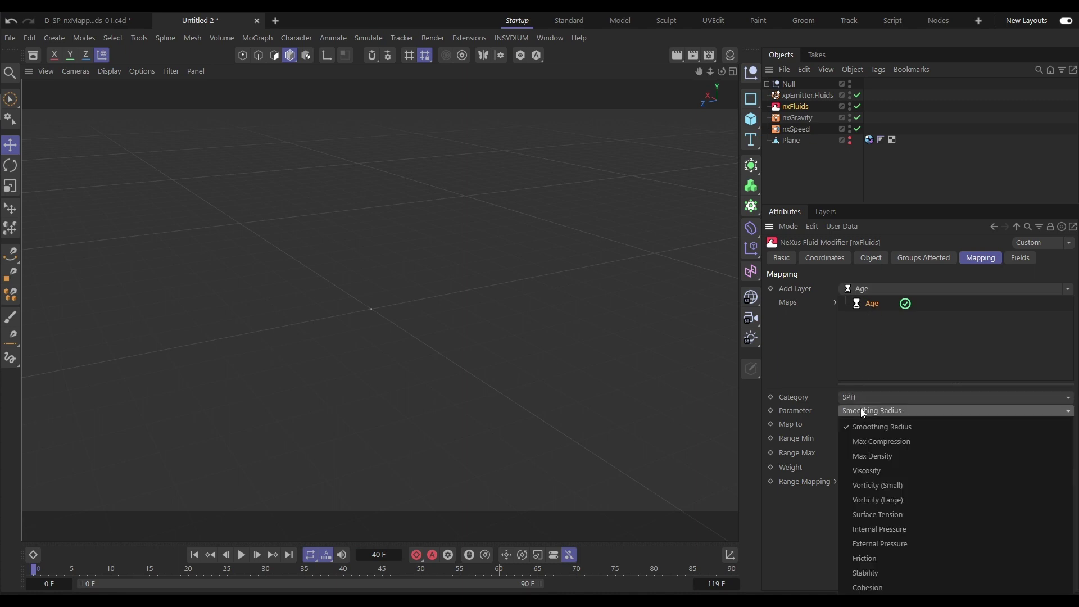
left_click(859, 470)
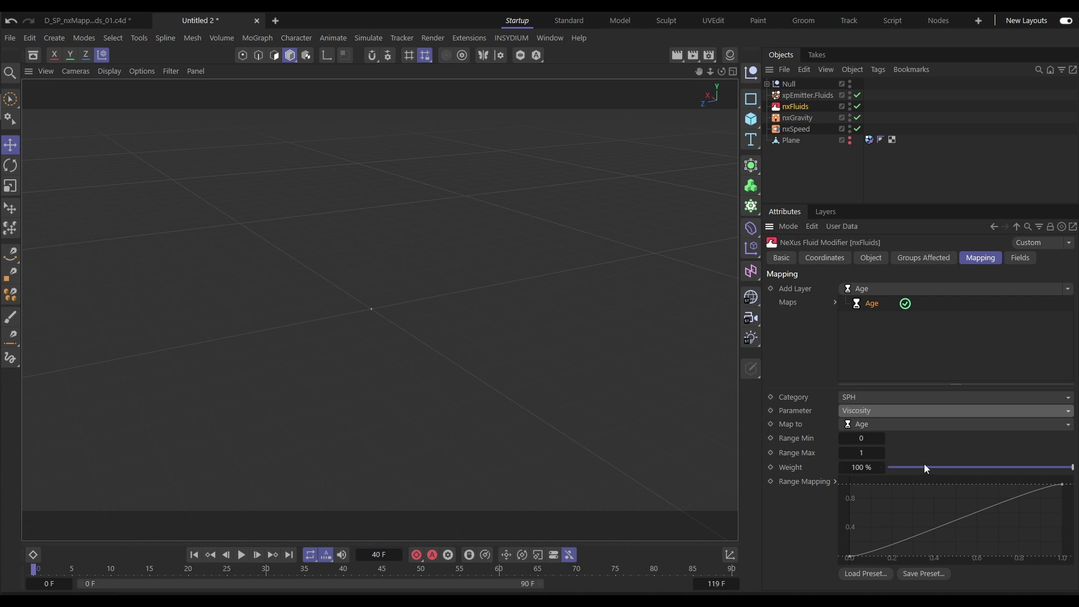
left_click(862, 438)
type(".5")
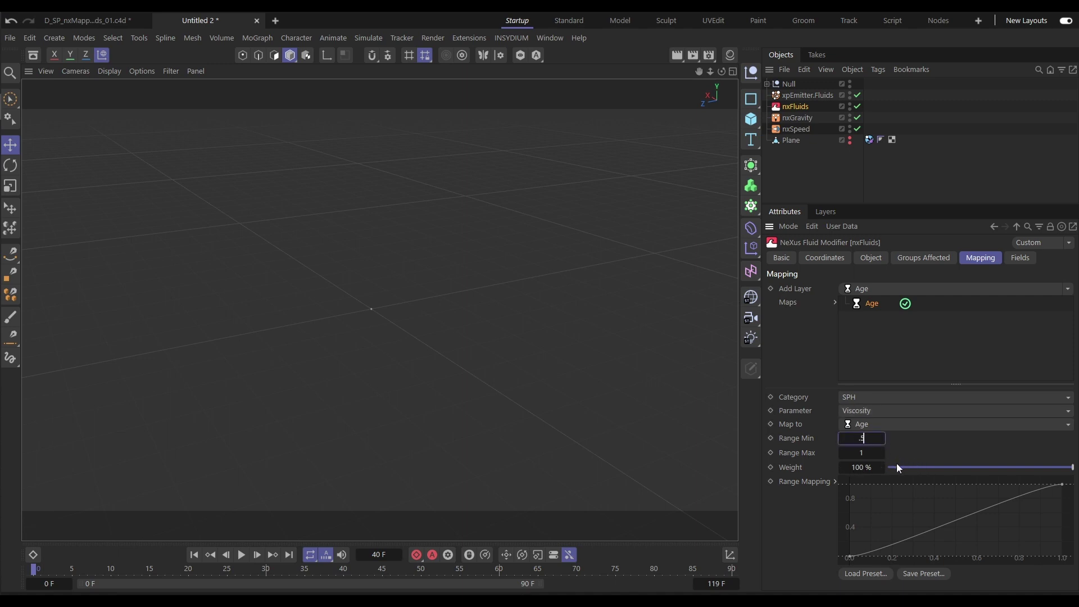
left_click(861, 453)
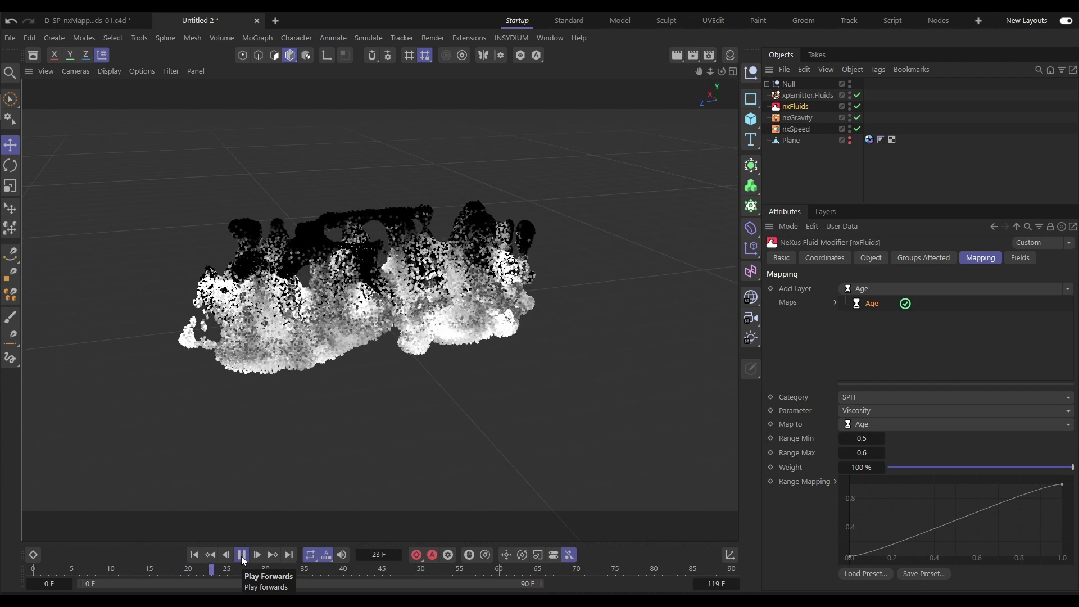
left_click(243, 558)
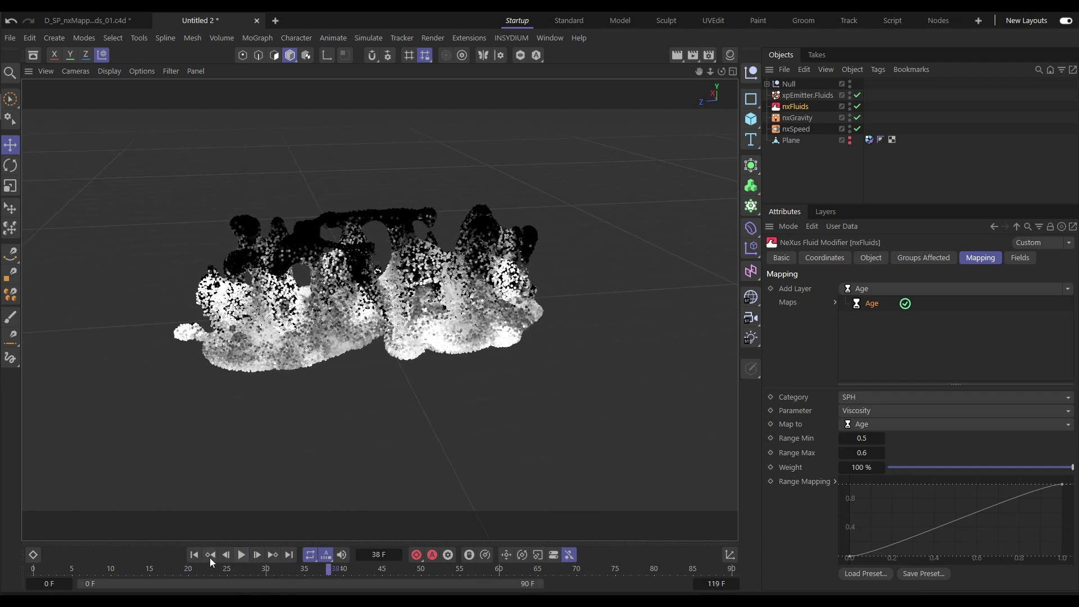
- Duplicate the Age map, switch the copy to Surface Tension, and replay the fluid from frame 0
left_click(194, 558)
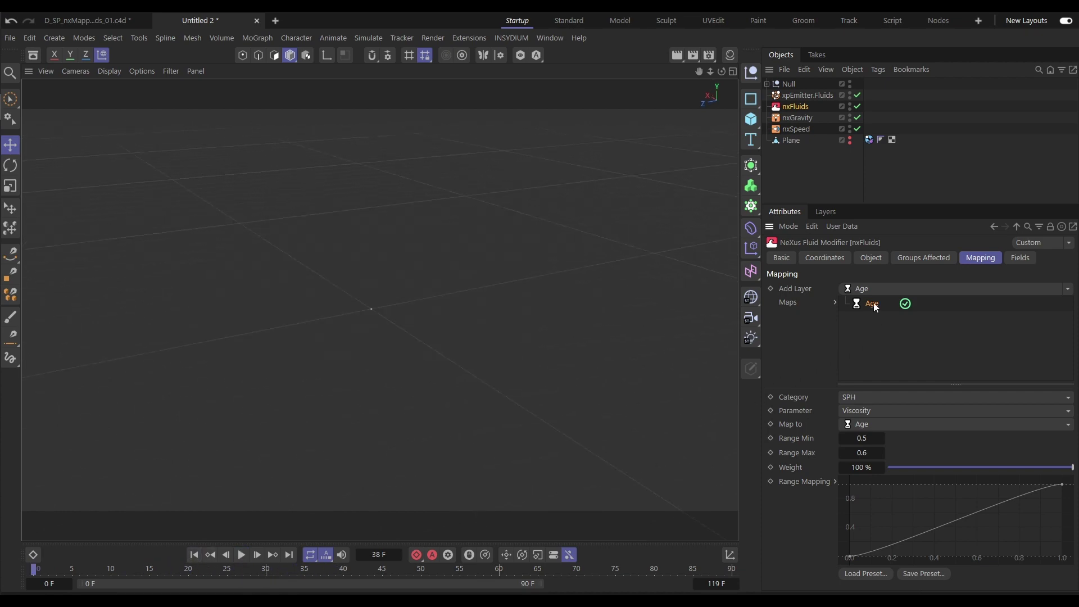
left_click_drag(873, 310, 873, 327, "ctrl")
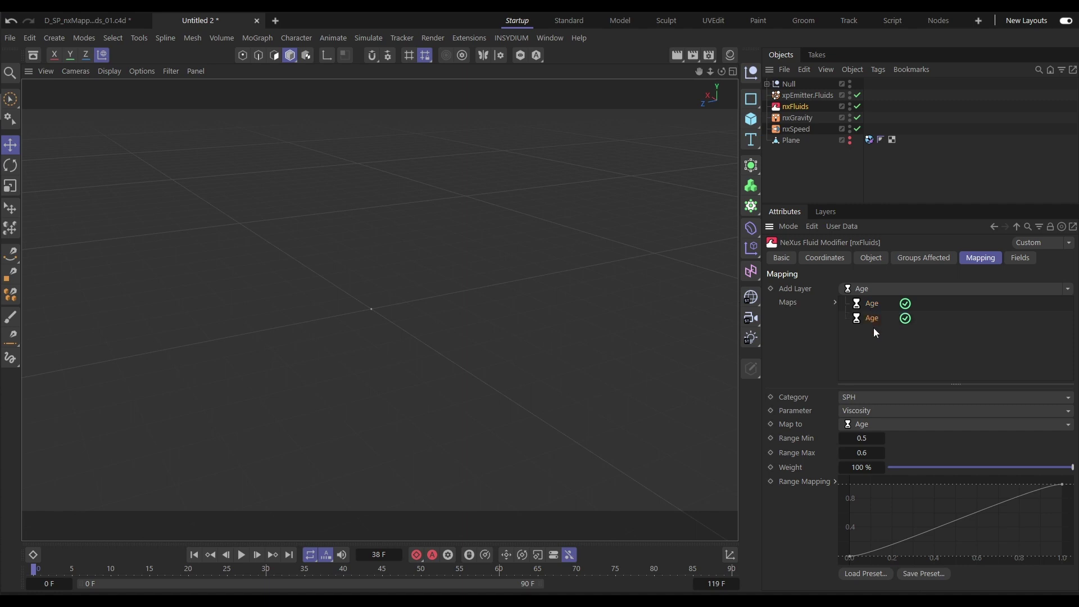
left_click(864, 412)
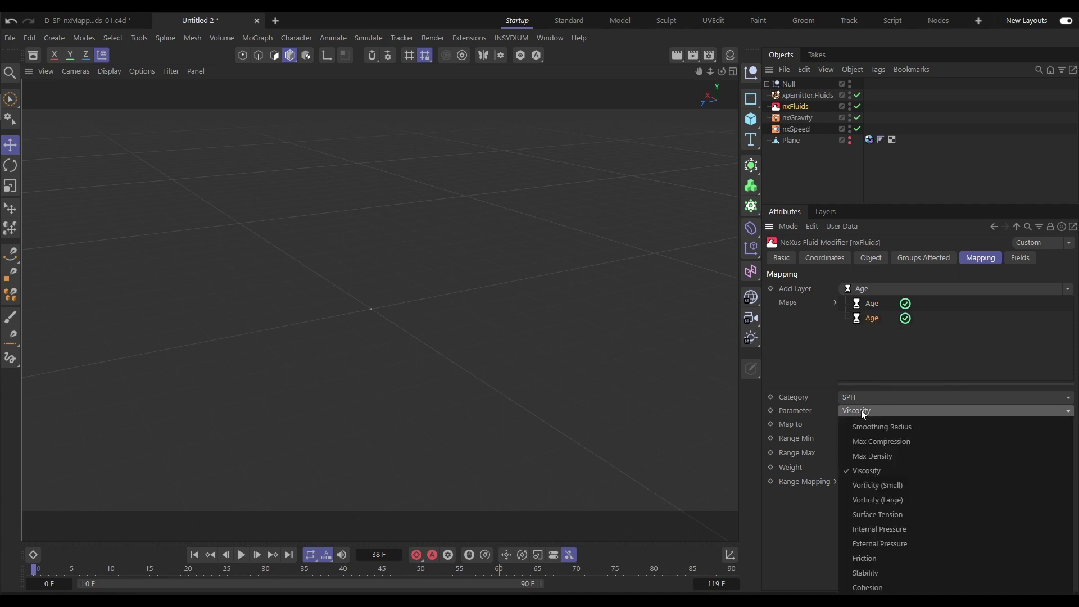
left_click(858, 515)
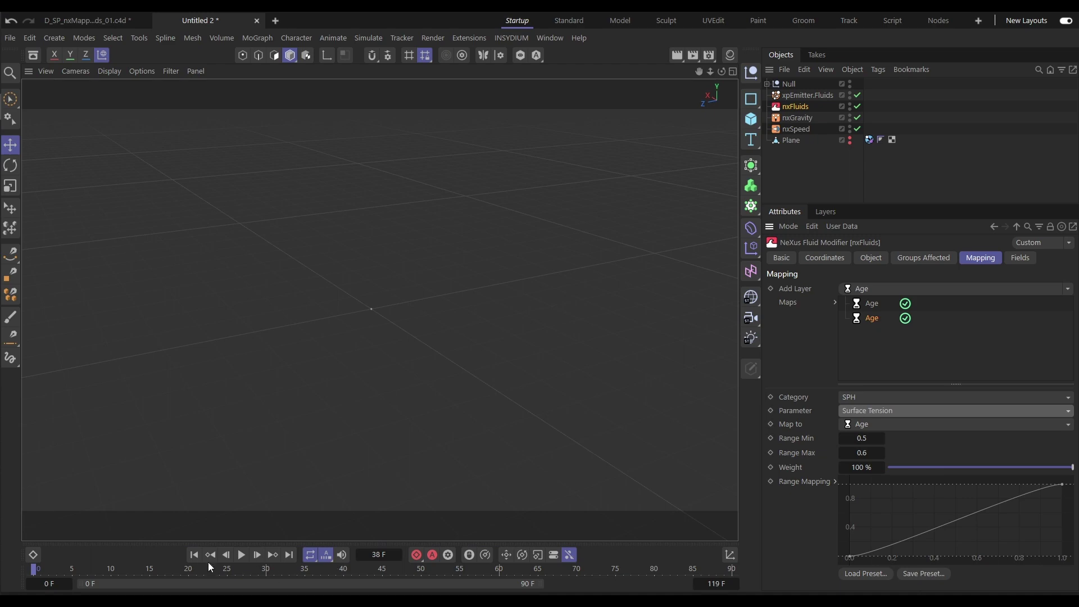
left_click(241, 555)
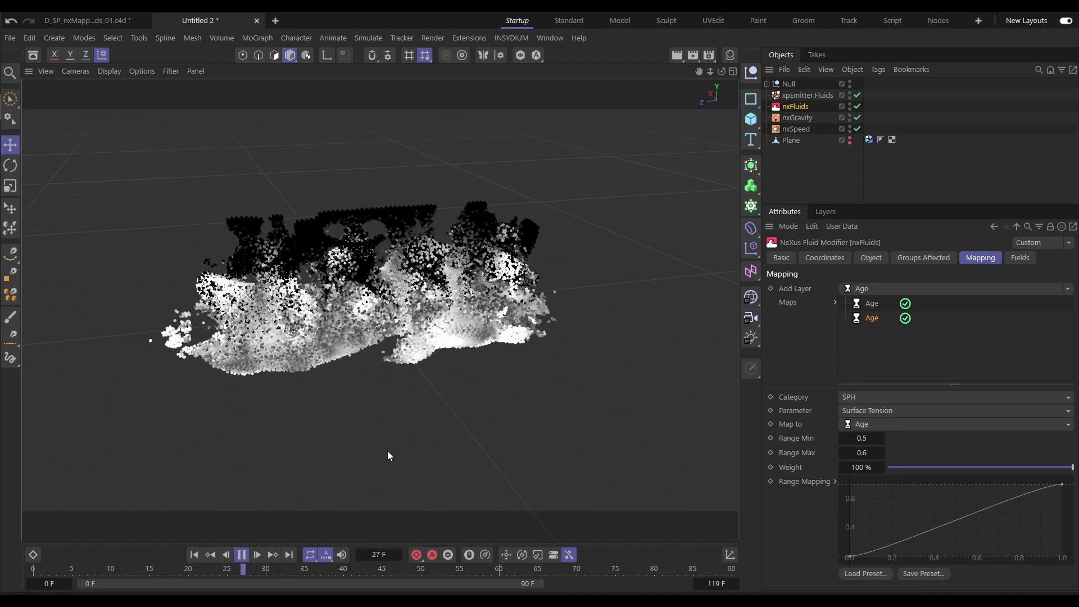
left_click(195, 554)
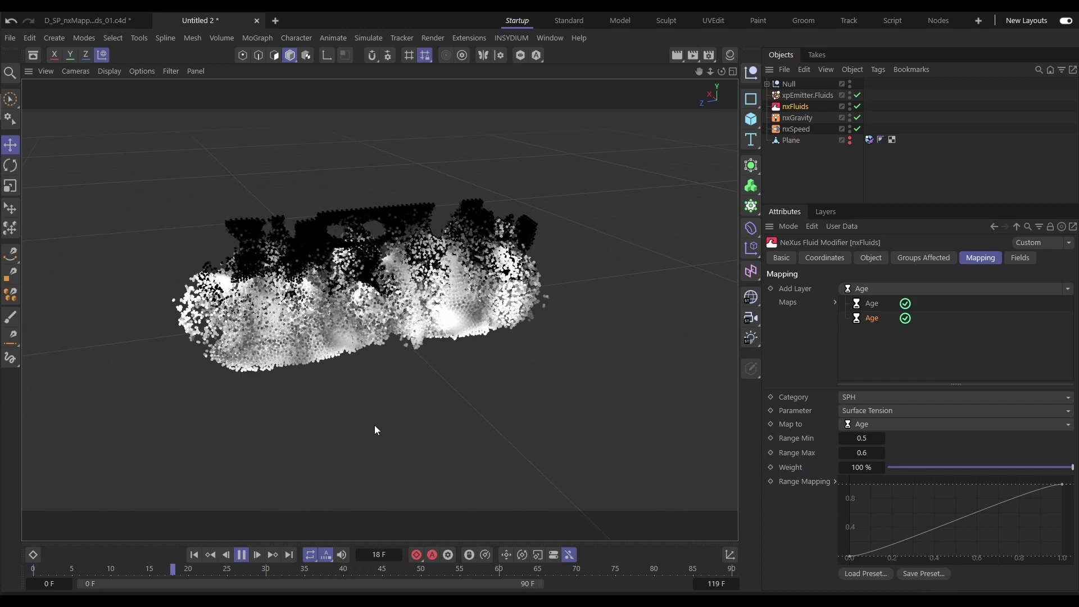